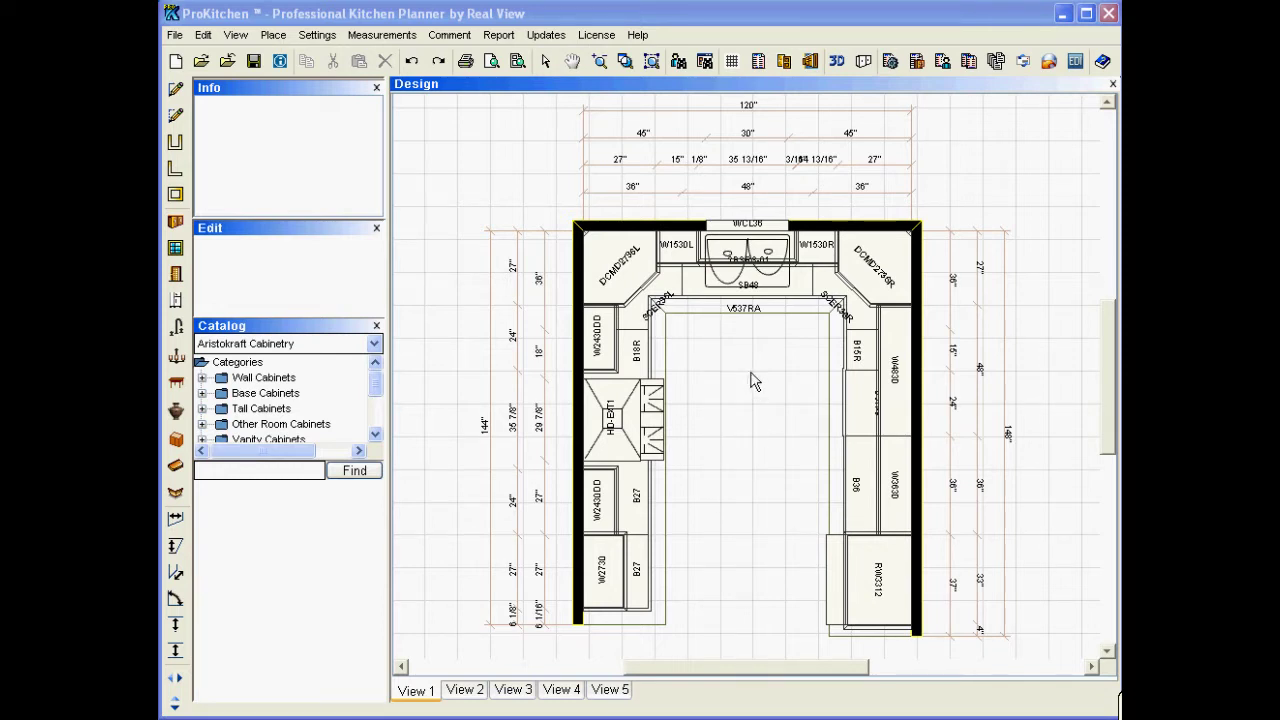
Show the Settings menu with Display Settings and Save All Display Settings.
click(322, 36)
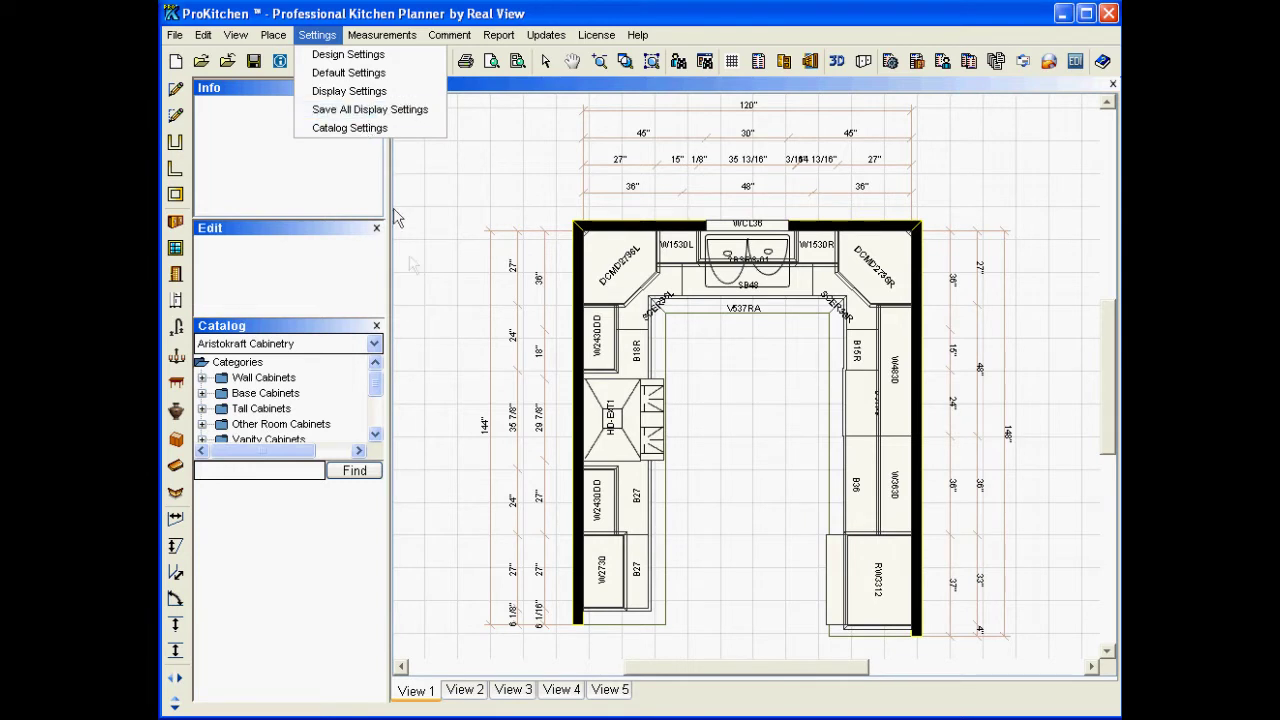
Close the Settings menu and switch to View 2, briefly checking View 5 along the way.
click(740, 507)
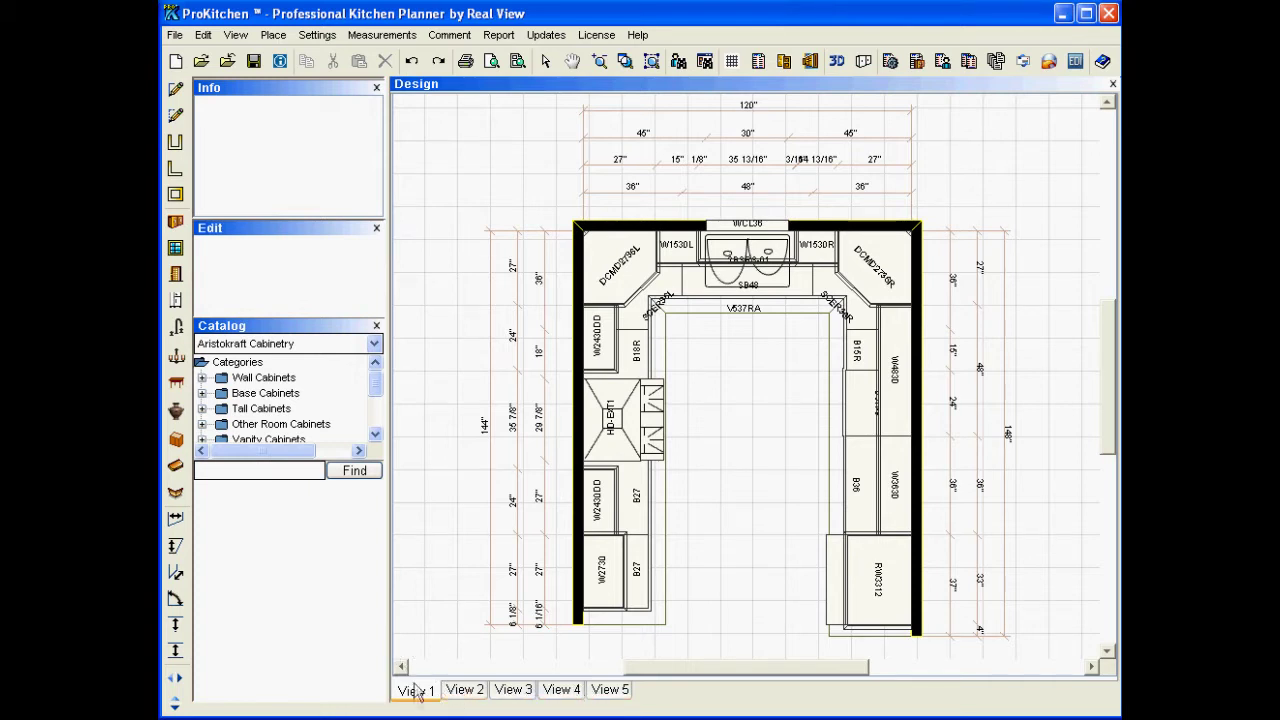
click(475, 692)
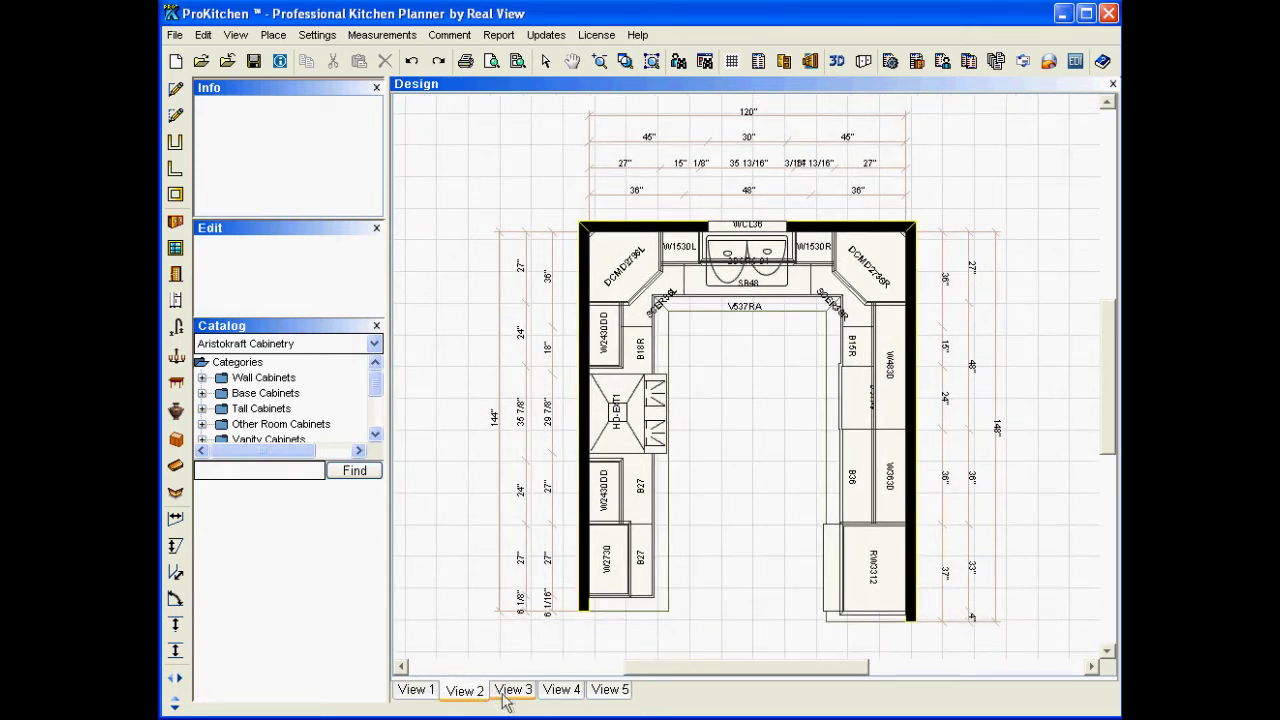
click(607, 694)
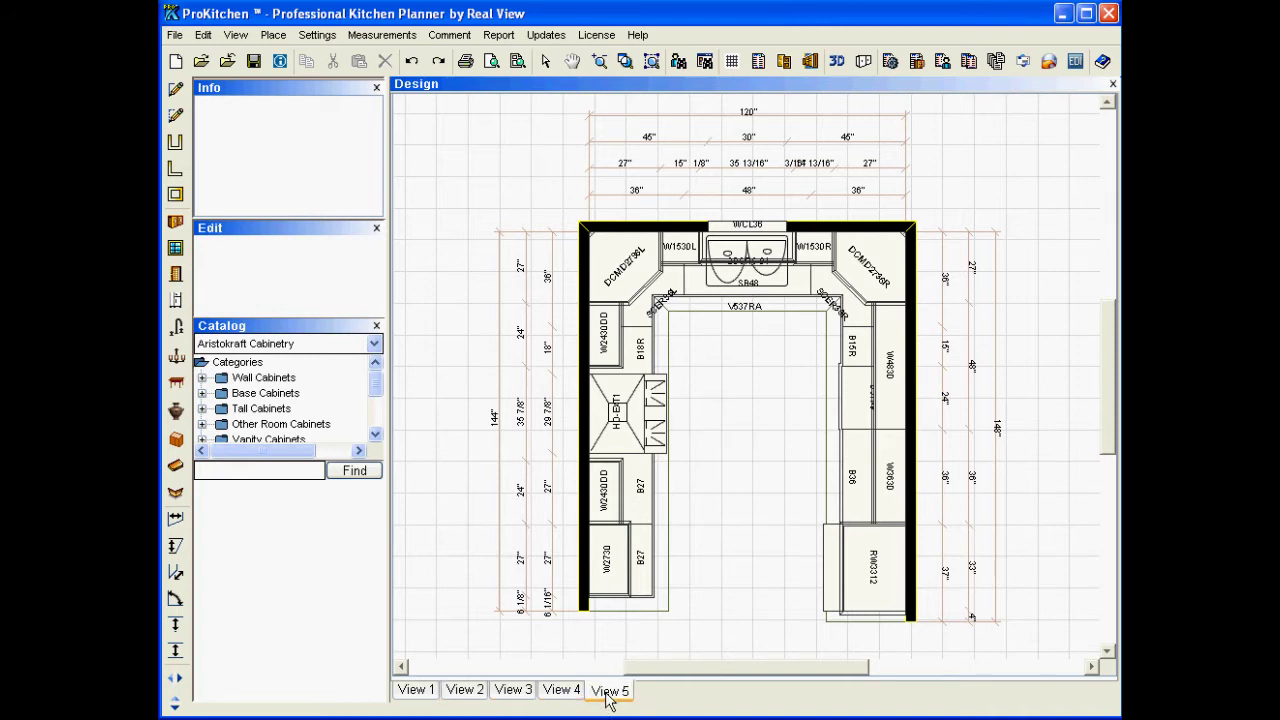
click(464, 691)
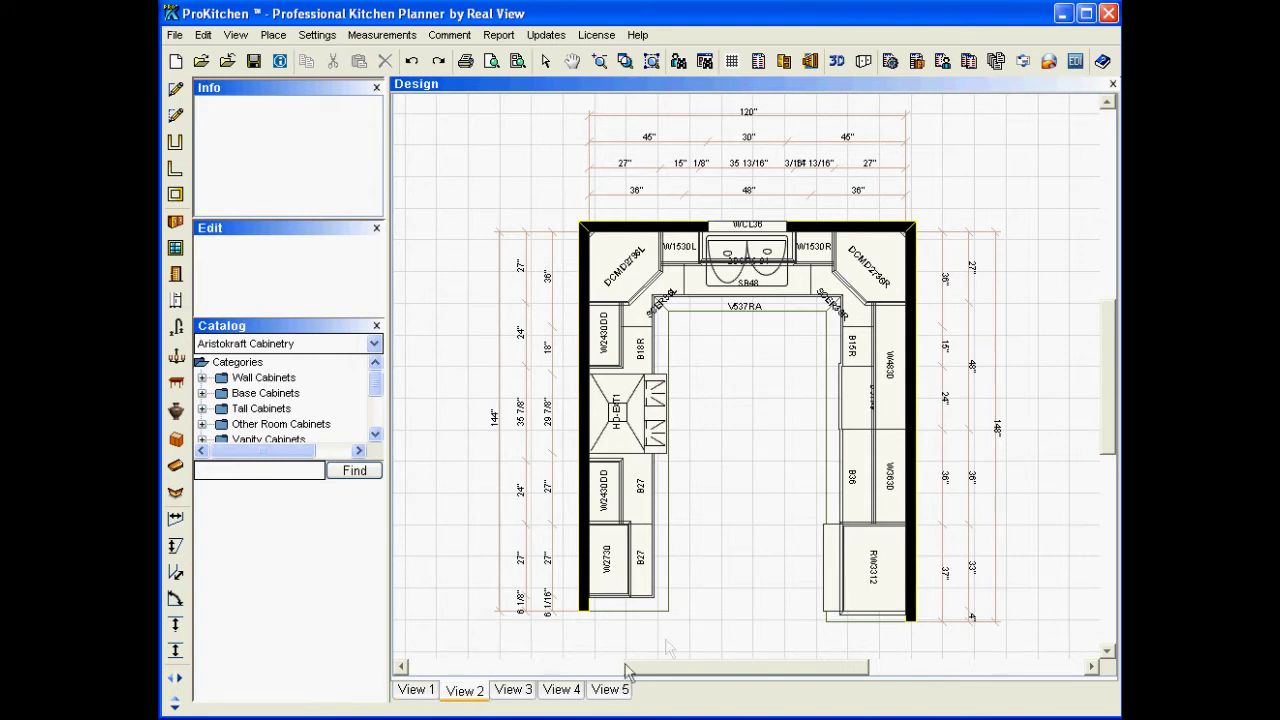
Open View 2's display settings and make Tall cabinets invisible.
right_click(720, 446)
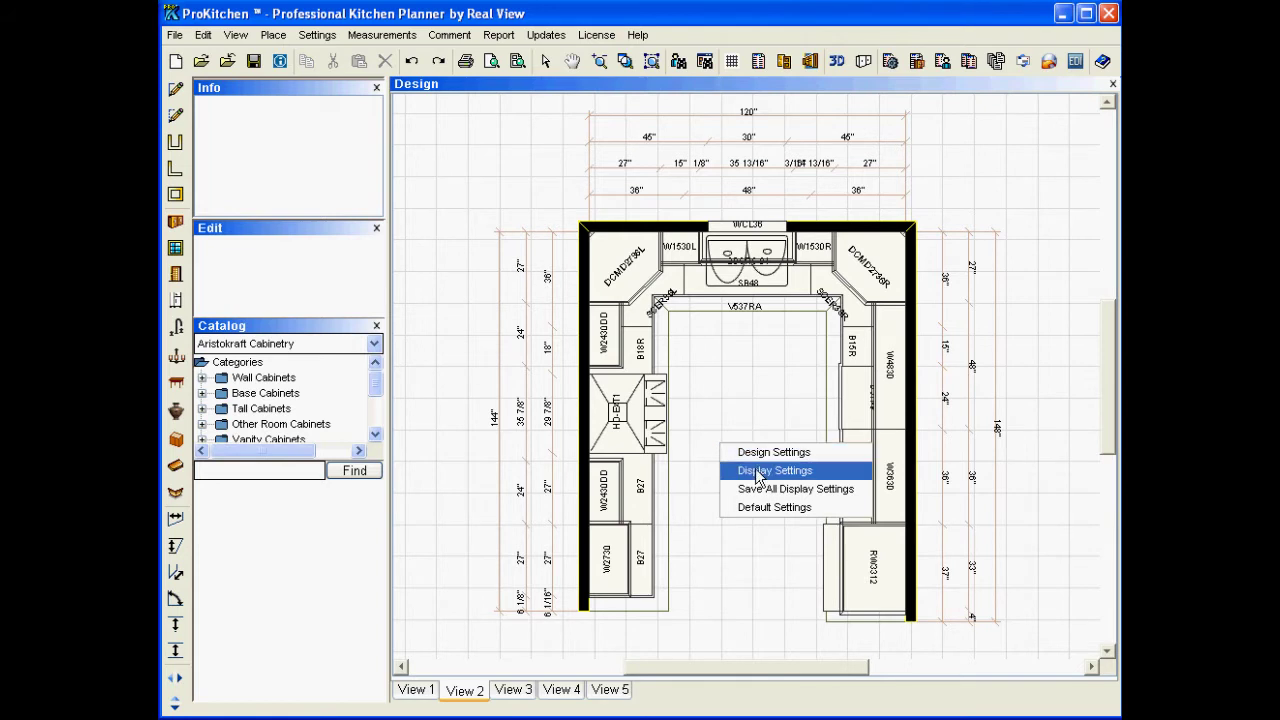
click(758, 470)
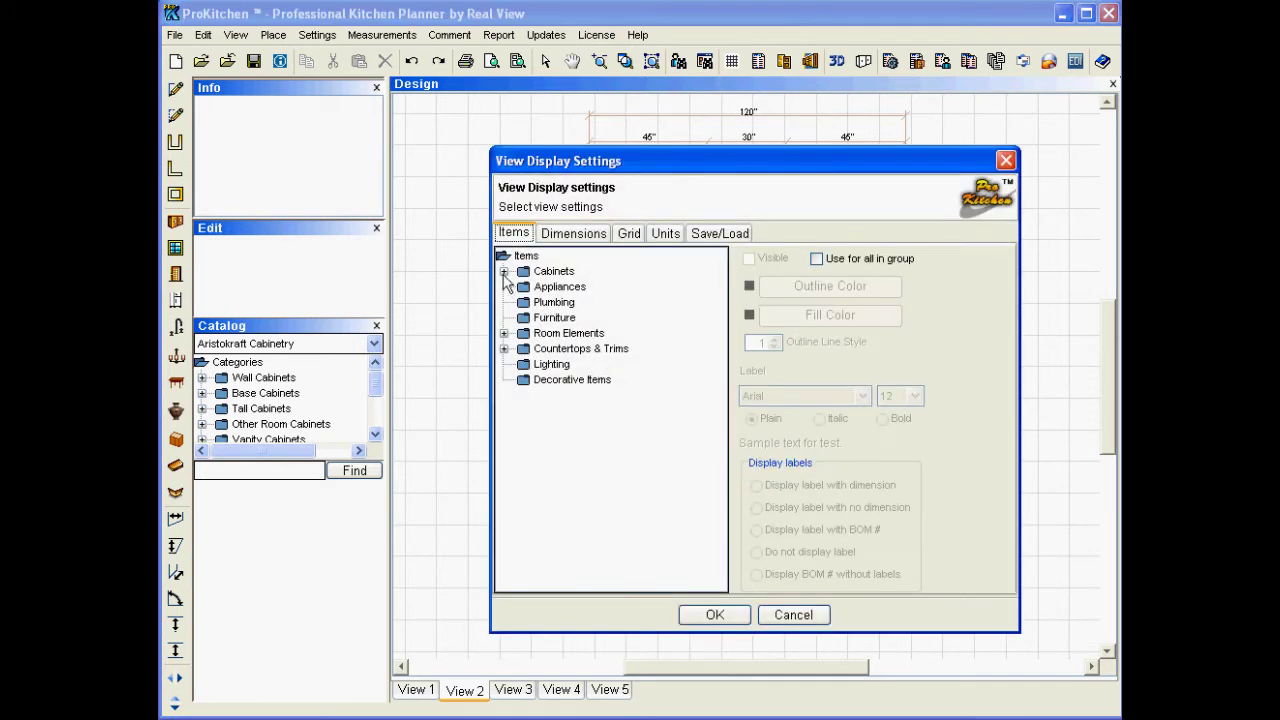
click(504, 271)
click(552, 303)
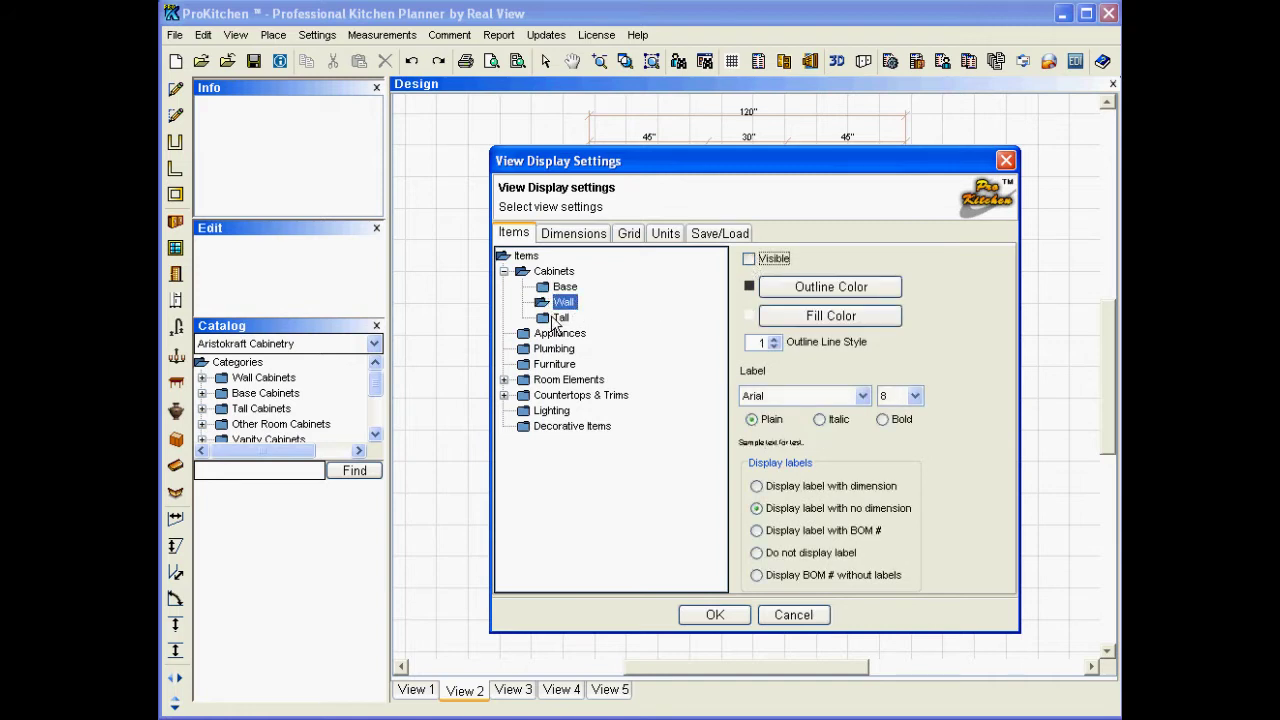
click(562, 317)
click(750, 260)
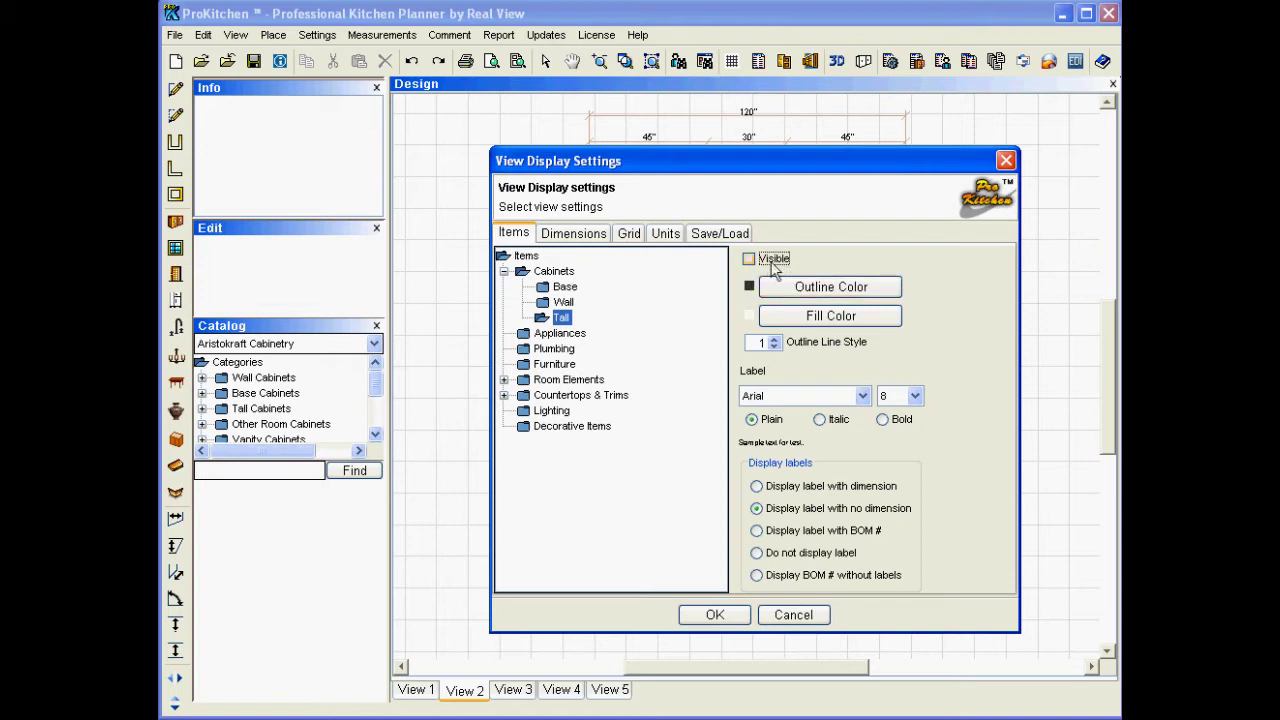
Make Furniture invisible in View 2, then expand Countertops & Trims.
click(538, 365)
click(748, 259)
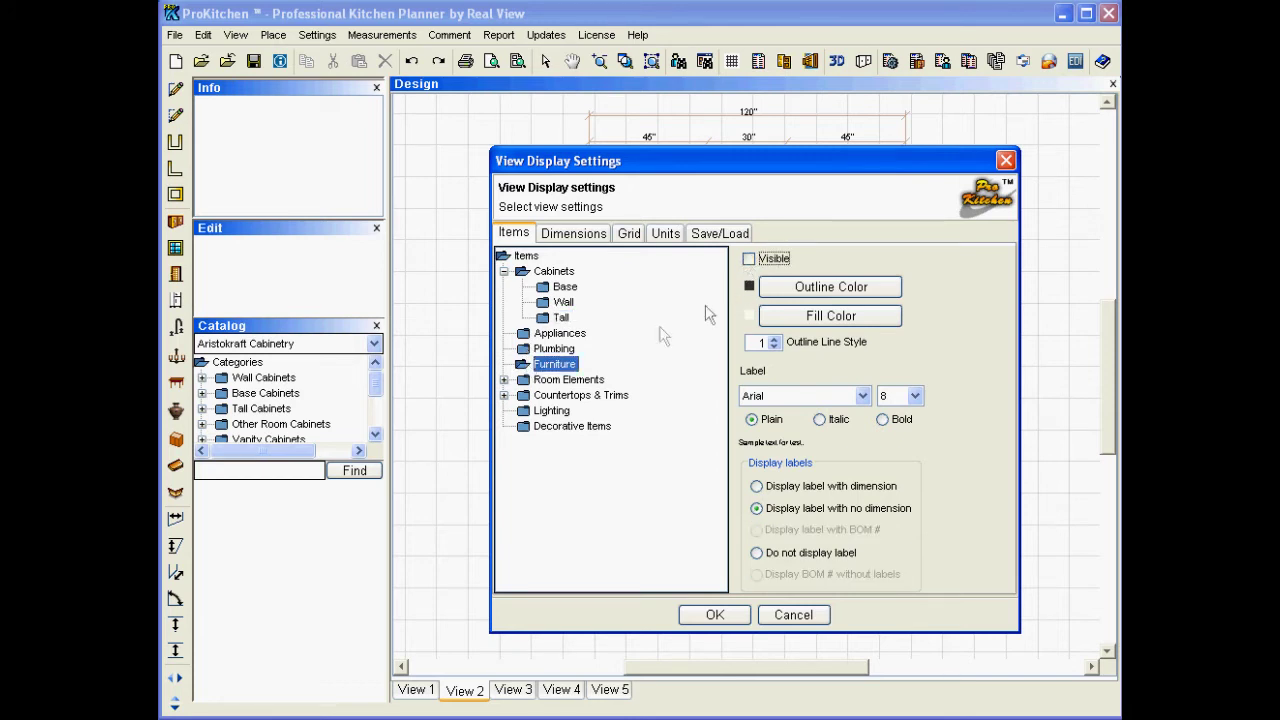
click(505, 380)
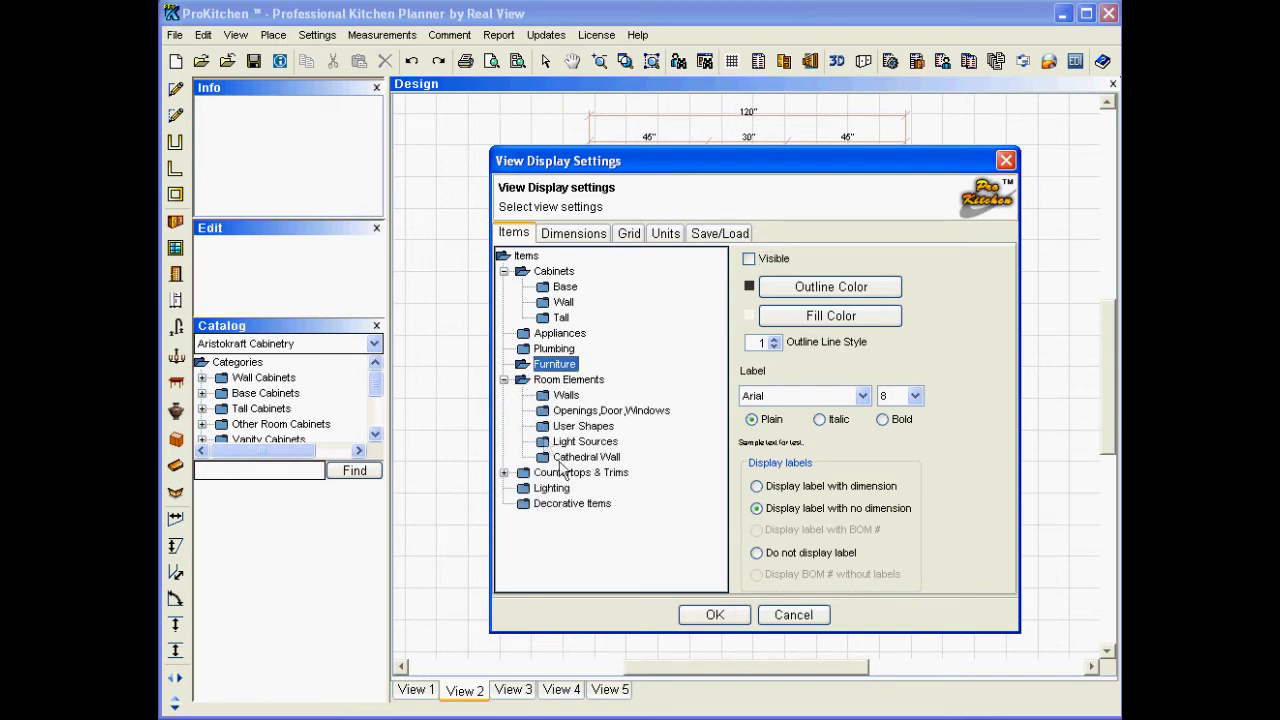
click(505, 380)
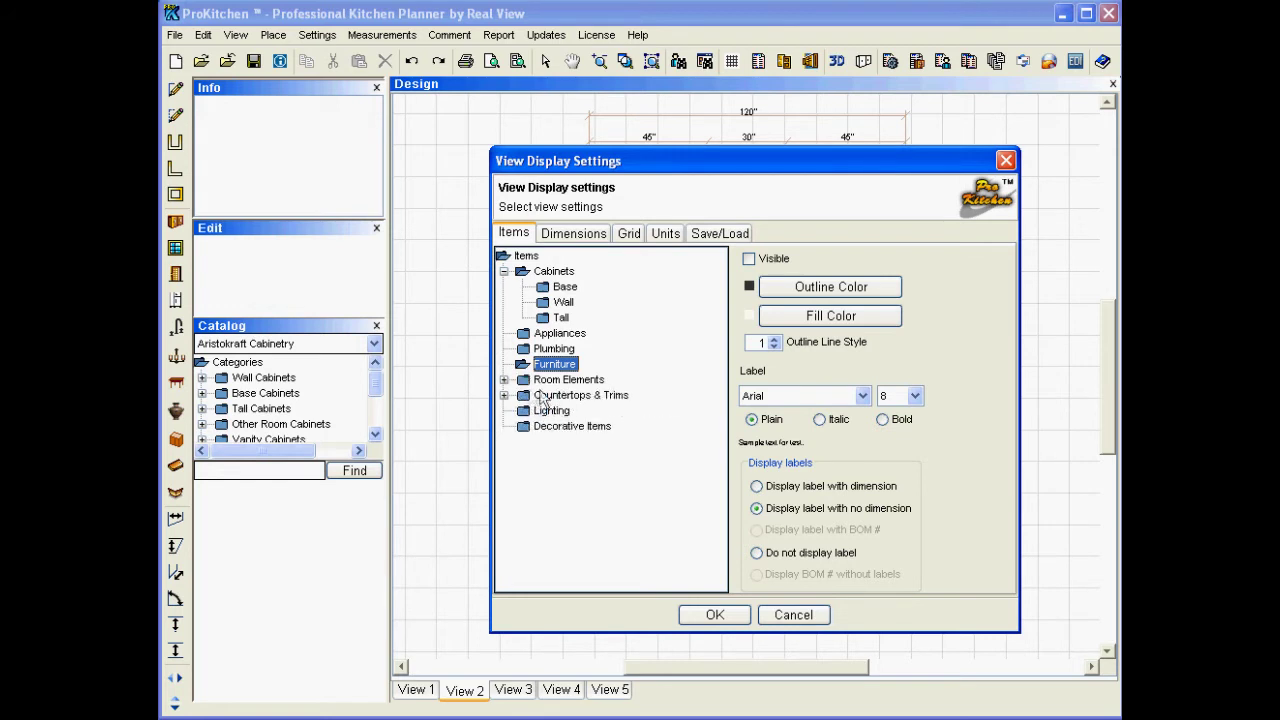
click(505, 395)
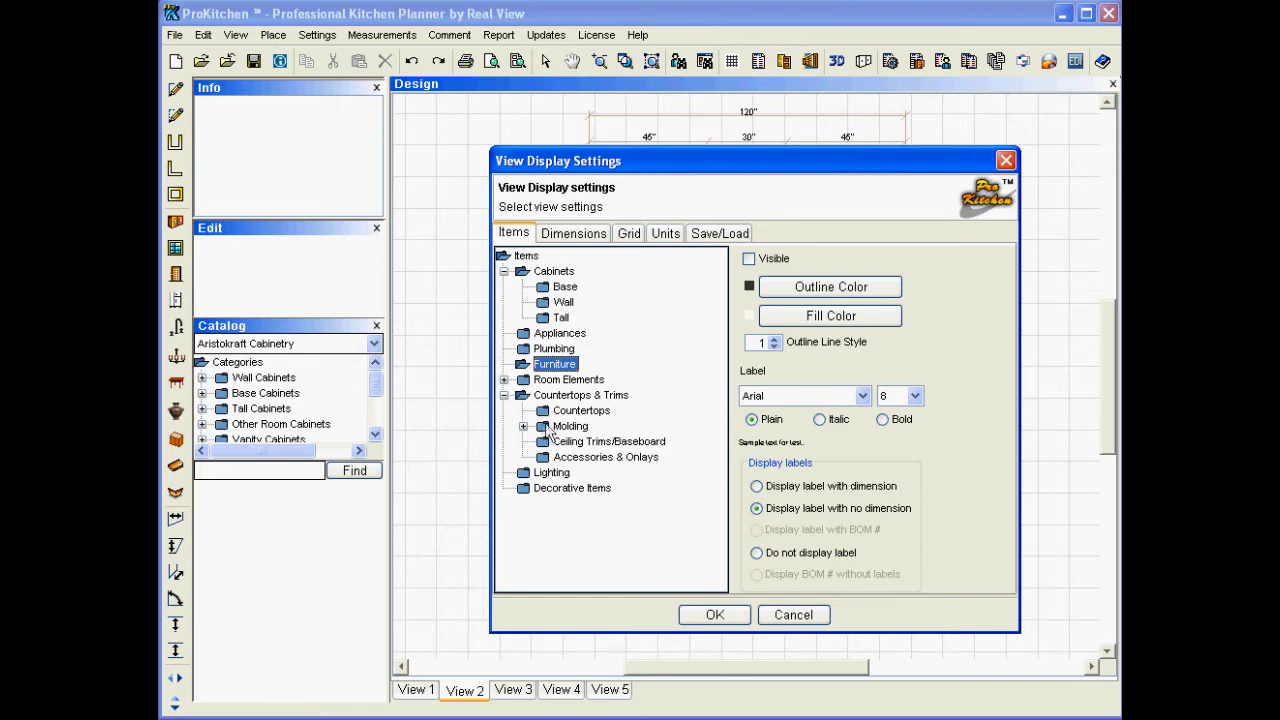
Make Molding invisible in View 2's display settings.
click(524, 427)
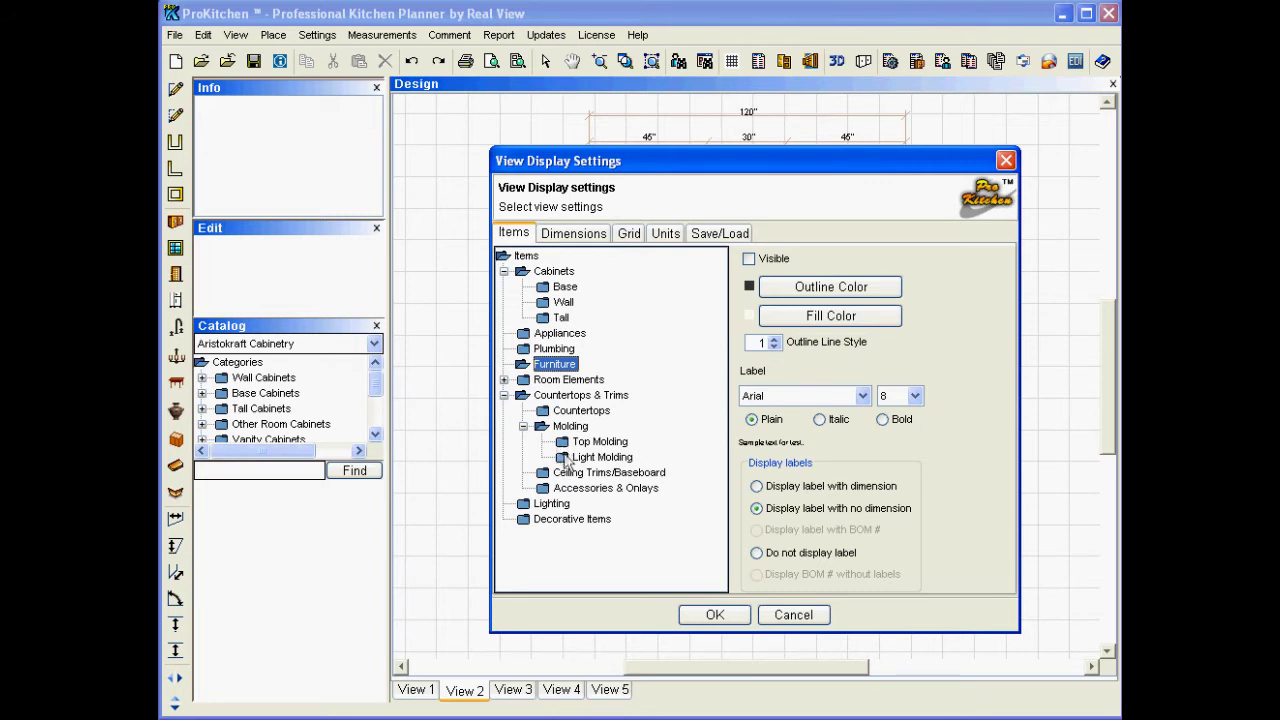
click(523, 427)
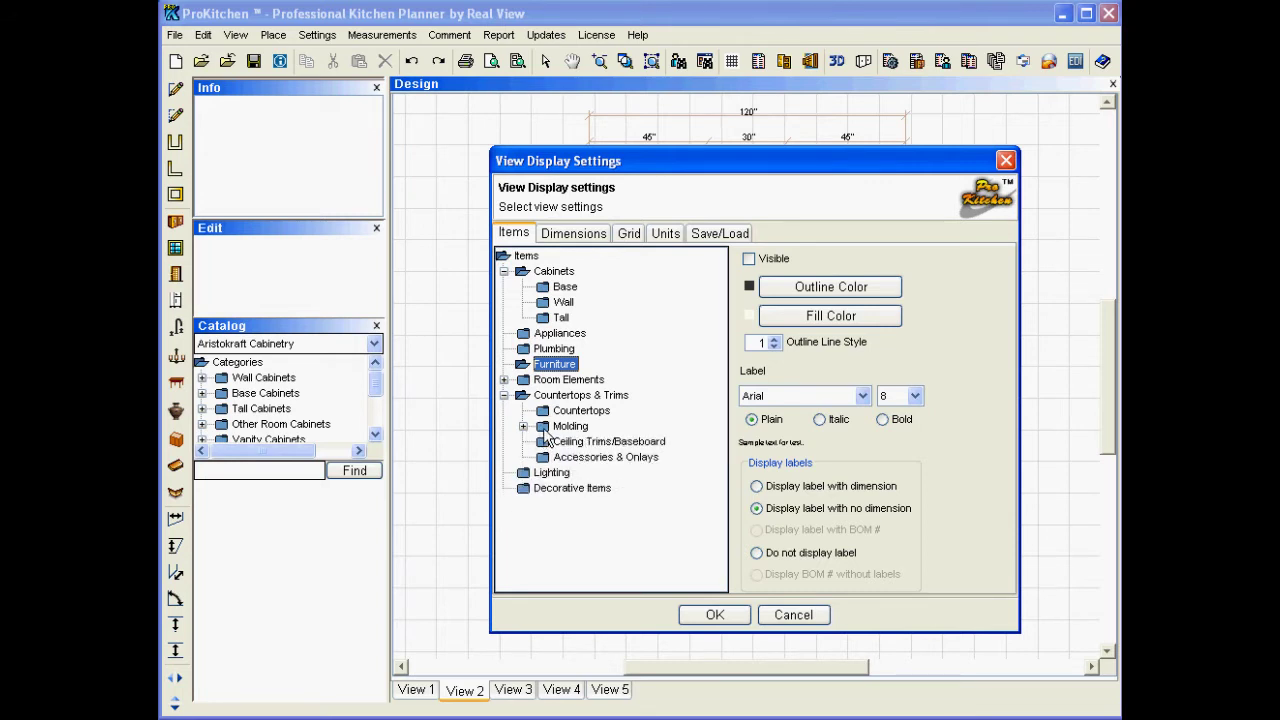
click(566, 426)
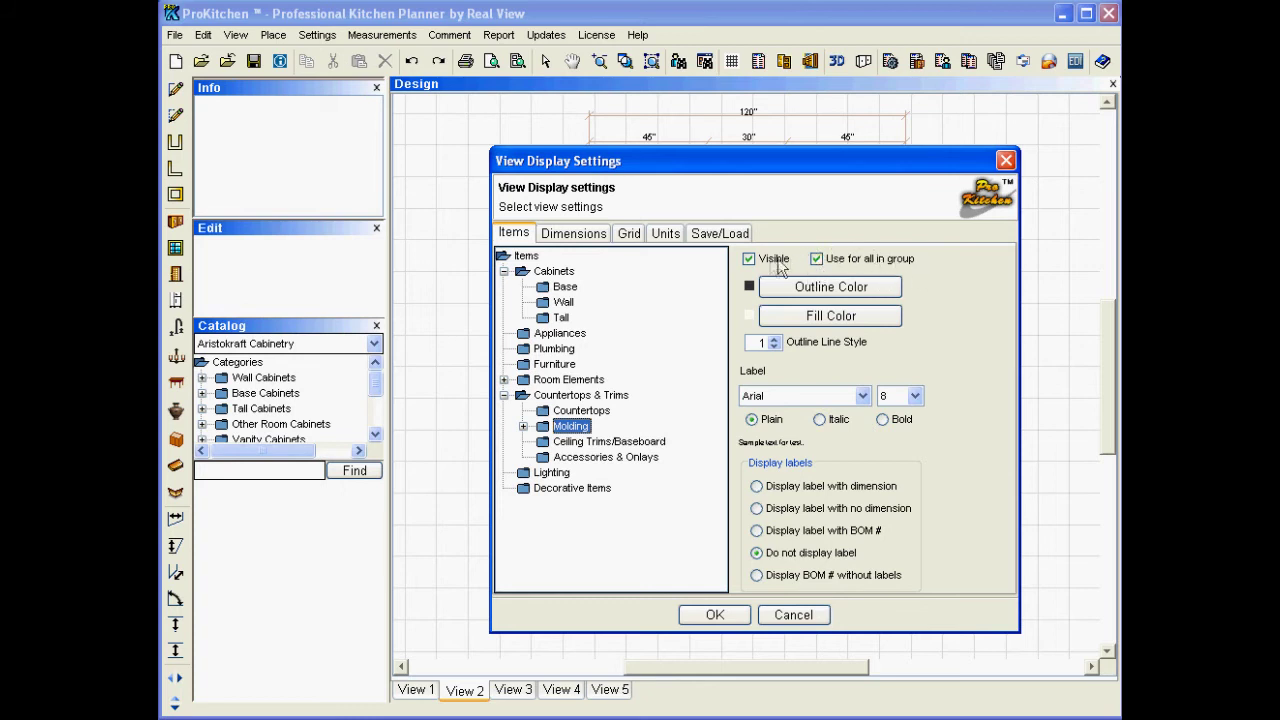
click(750, 259)
Review Ceiling Trims/Baseboard and Accessories & Onlays, then make Decorative Items invisible.
click(590, 442)
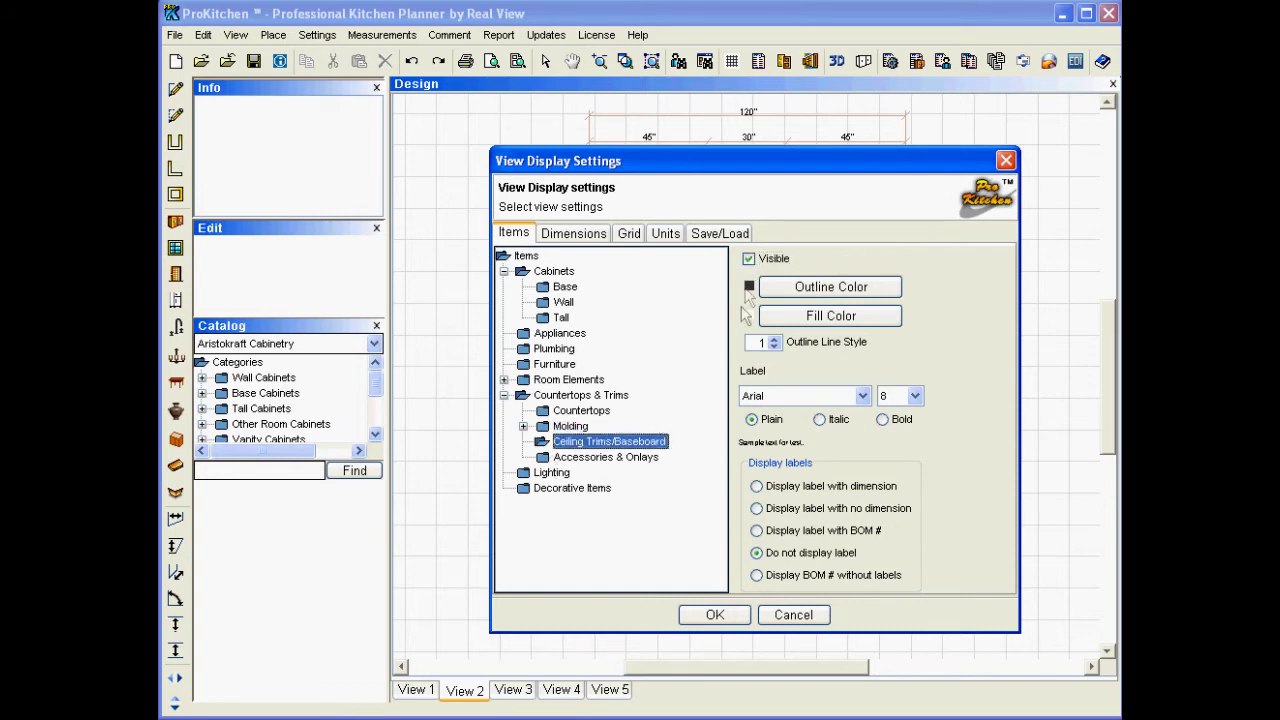
click(610, 457)
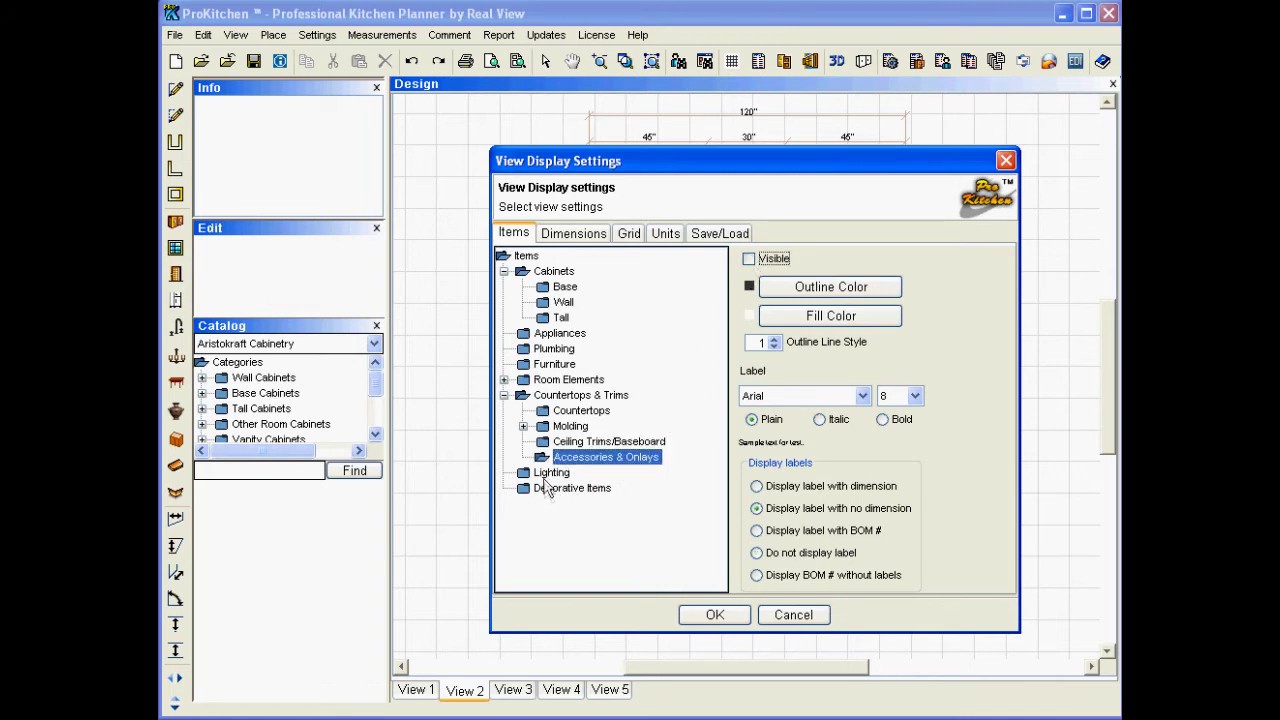
click(552, 489)
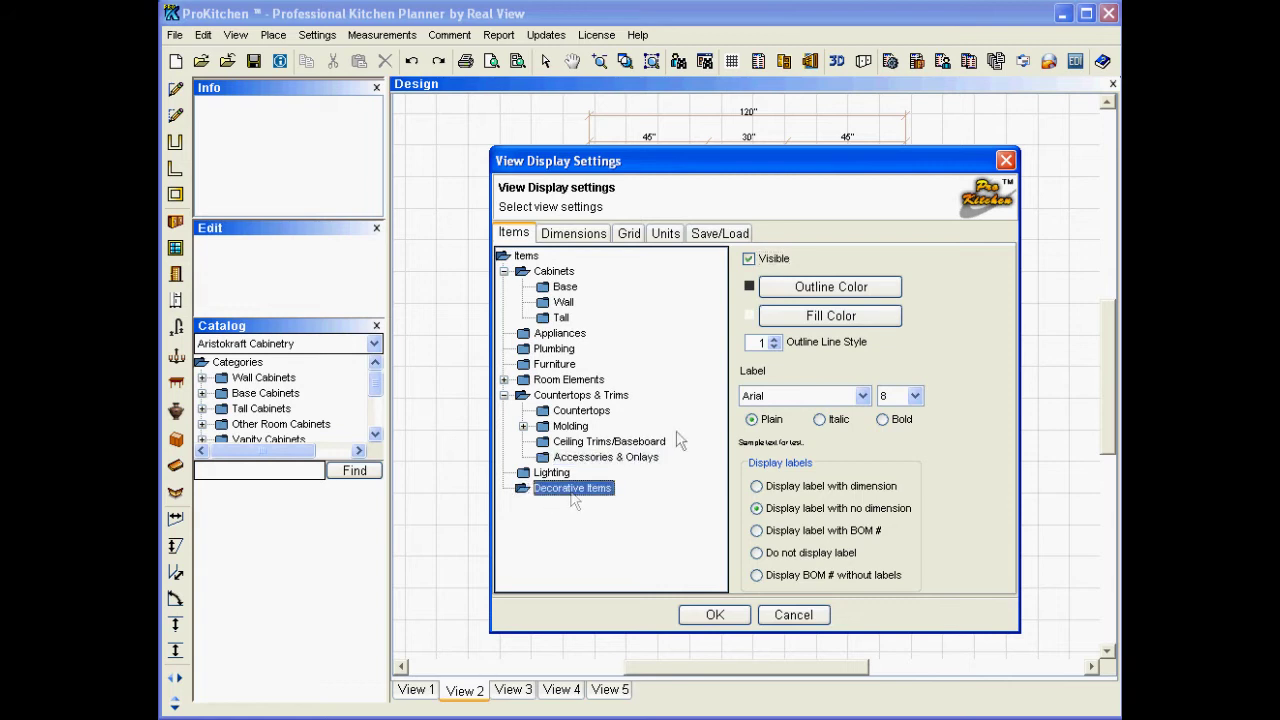
click(749, 259)
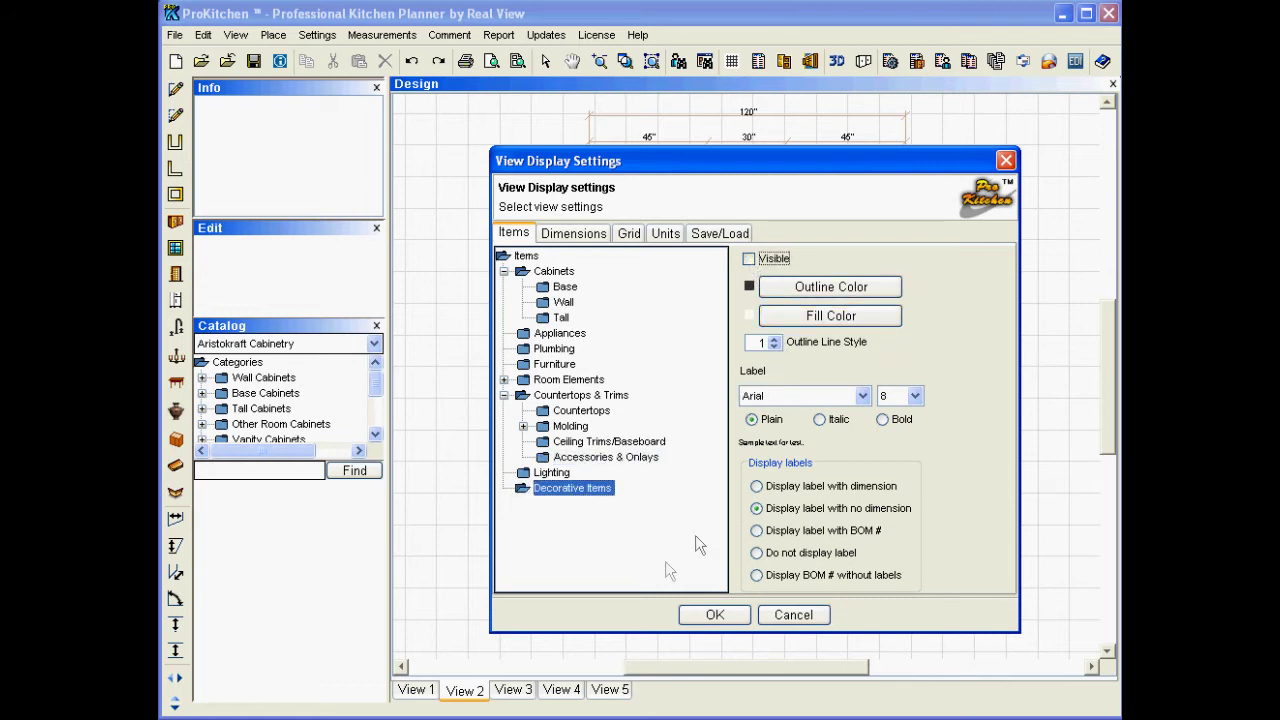
Apply View 2's display changes, then look through Views 3, 4 and 5 before returning to View 1.
click(703, 615)
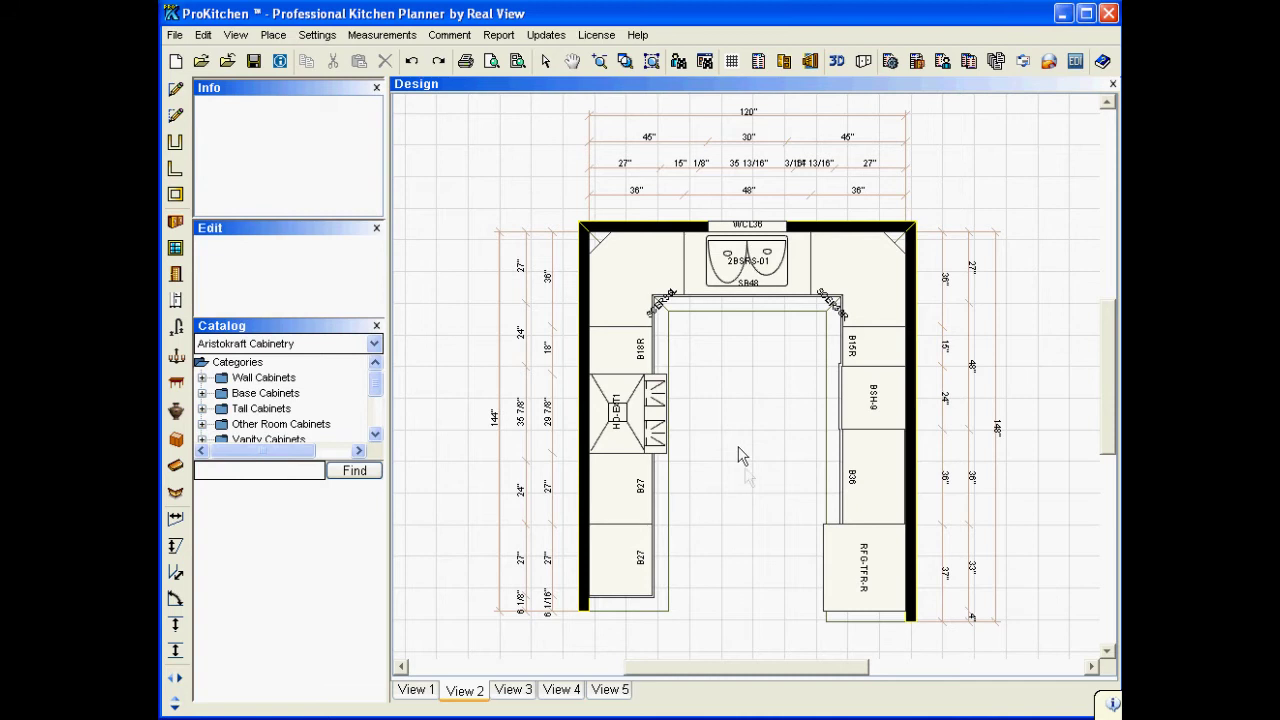
click(513, 690)
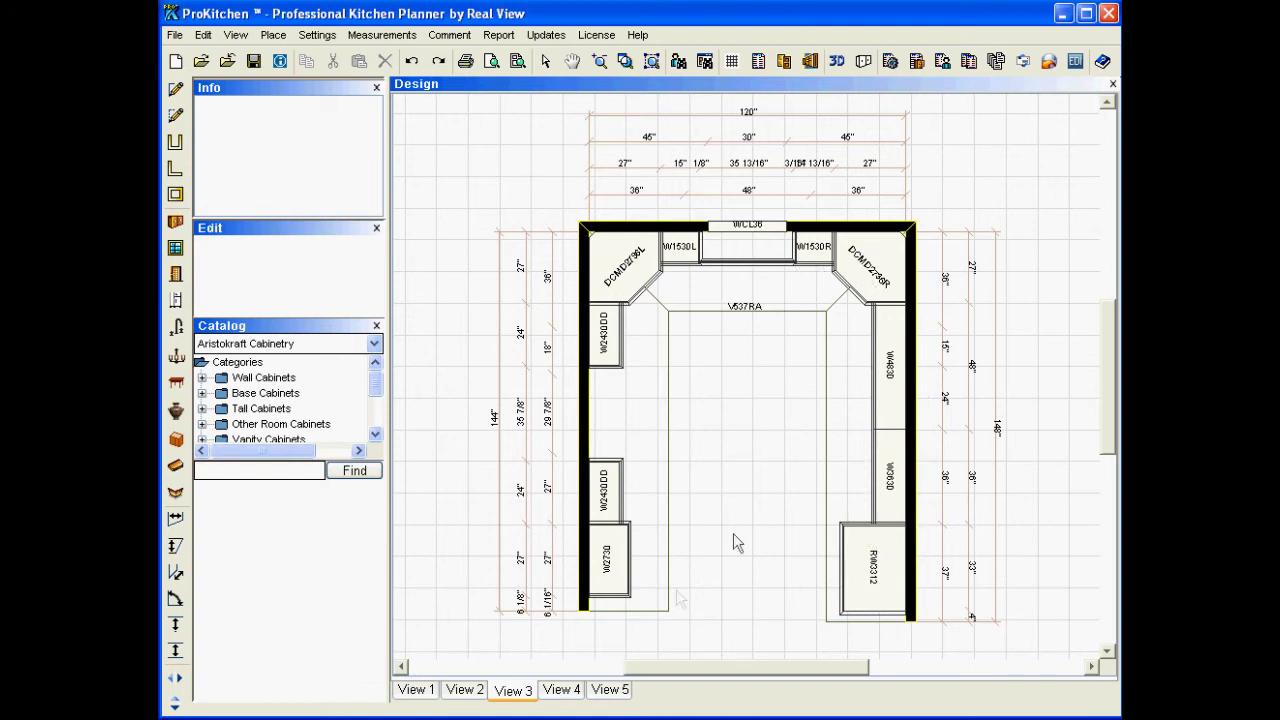
click(561, 690)
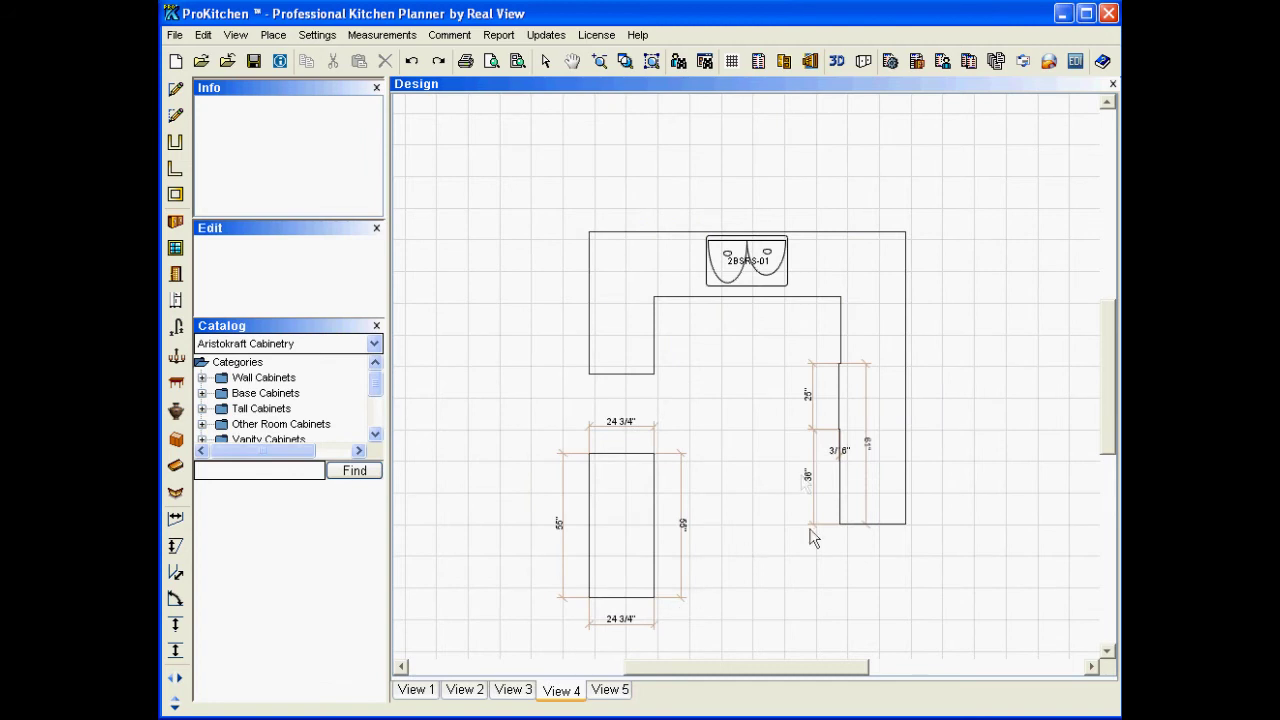
click(612, 690)
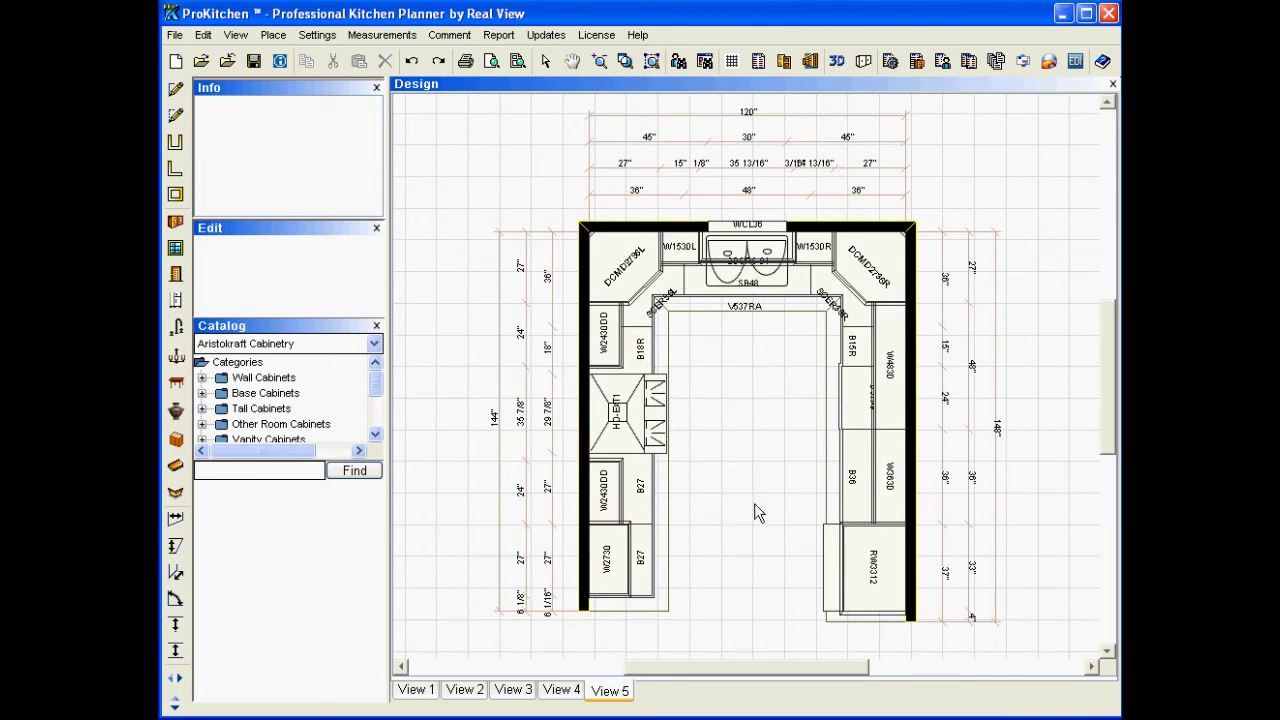
click(410, 694)
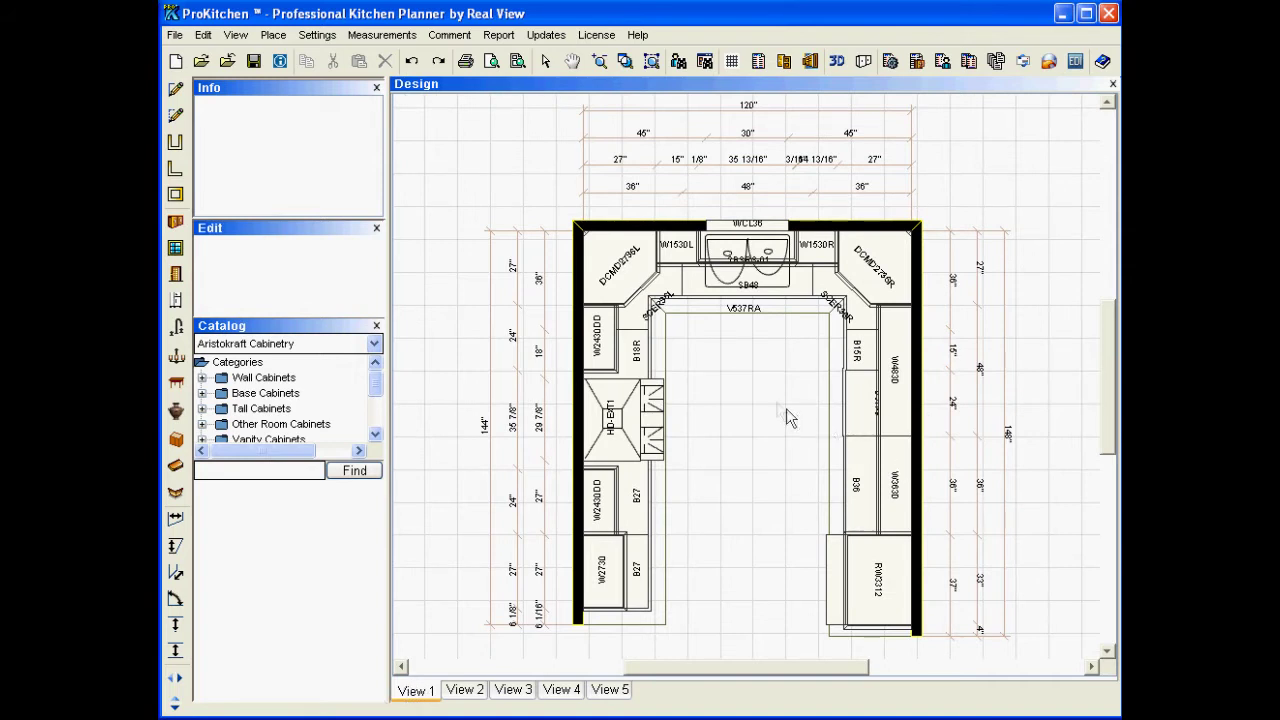
Save all five views' display settings as the XML file 'Settings 1' in My Documents.
click(306, 40)
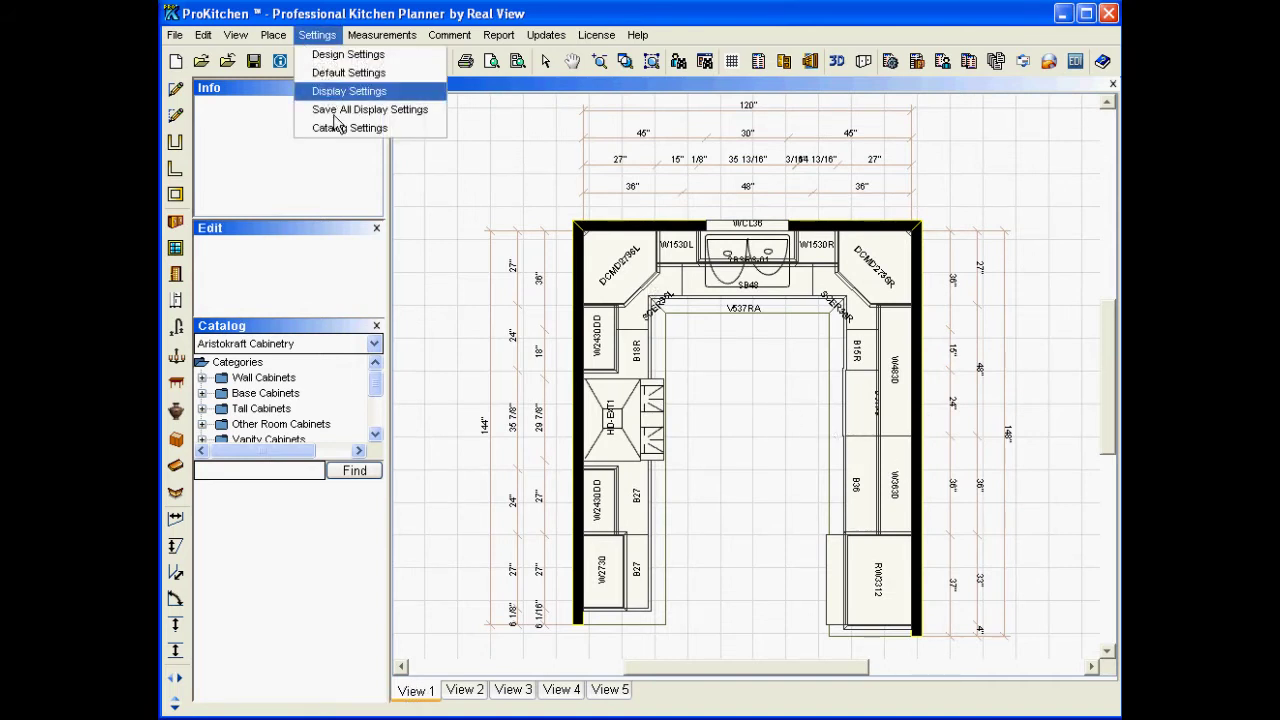
click(340, 109)
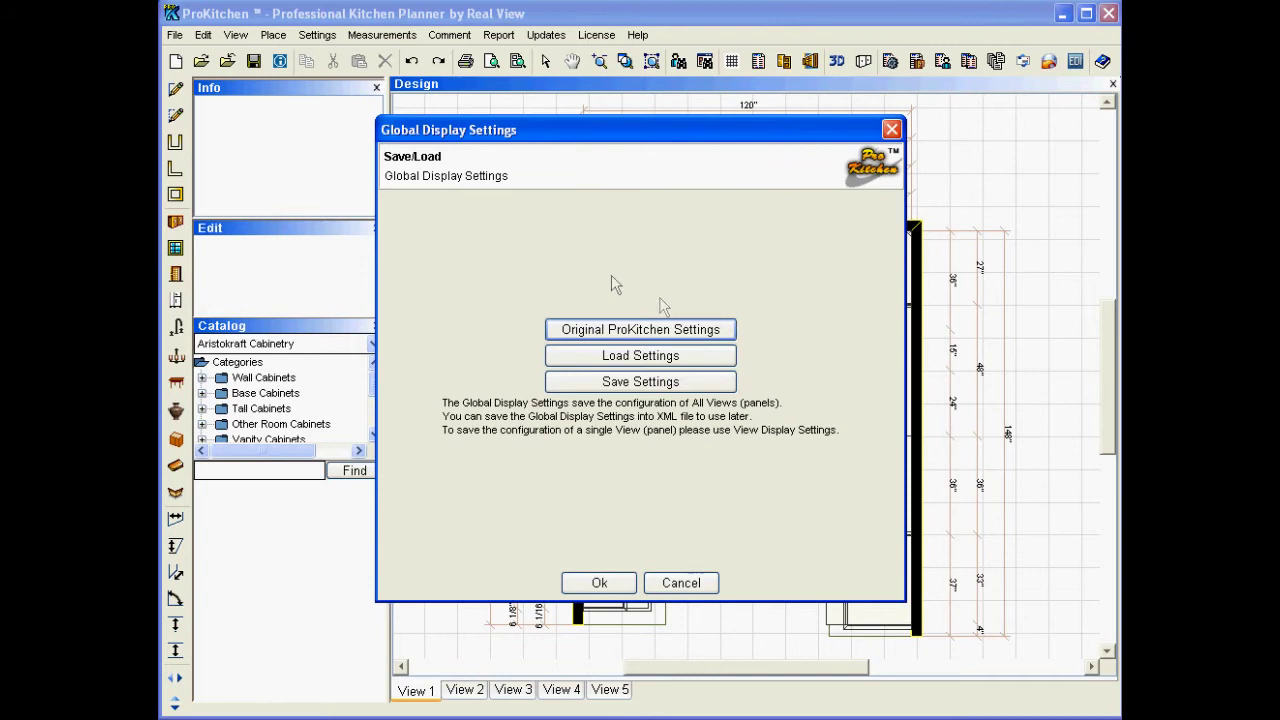
click(629, 384)
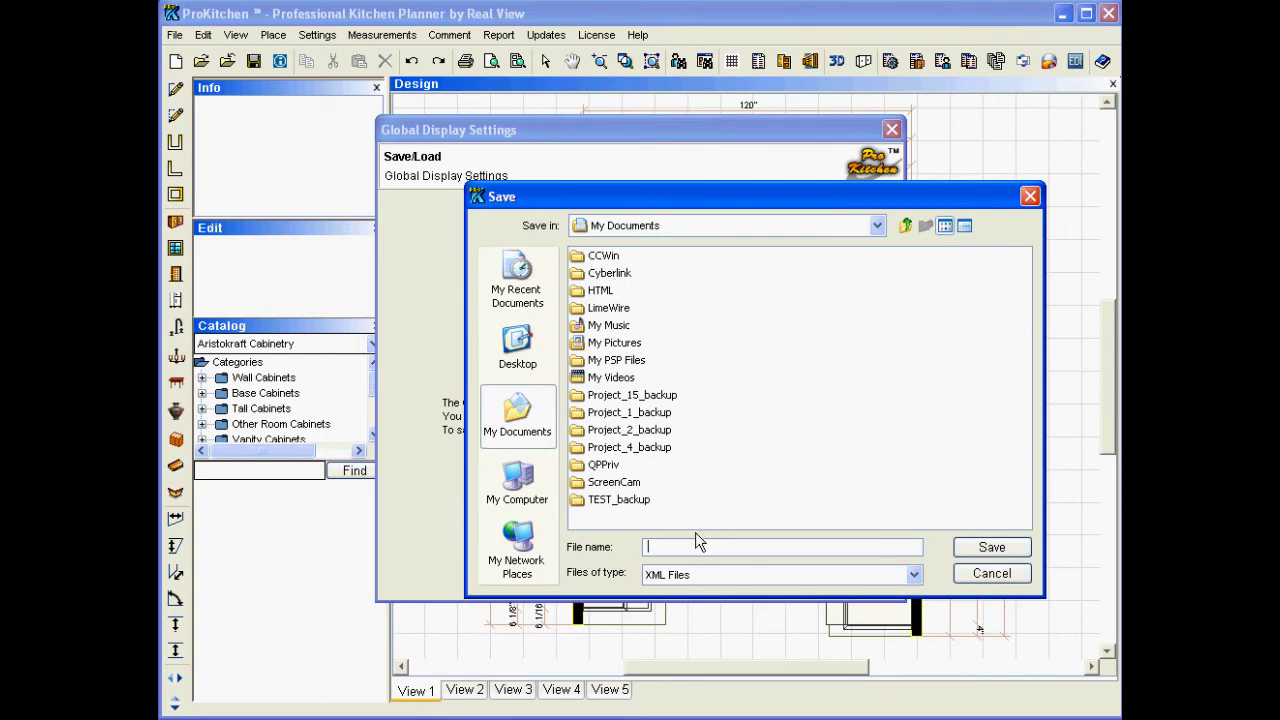
text(Settings 1)
click(989, 550)
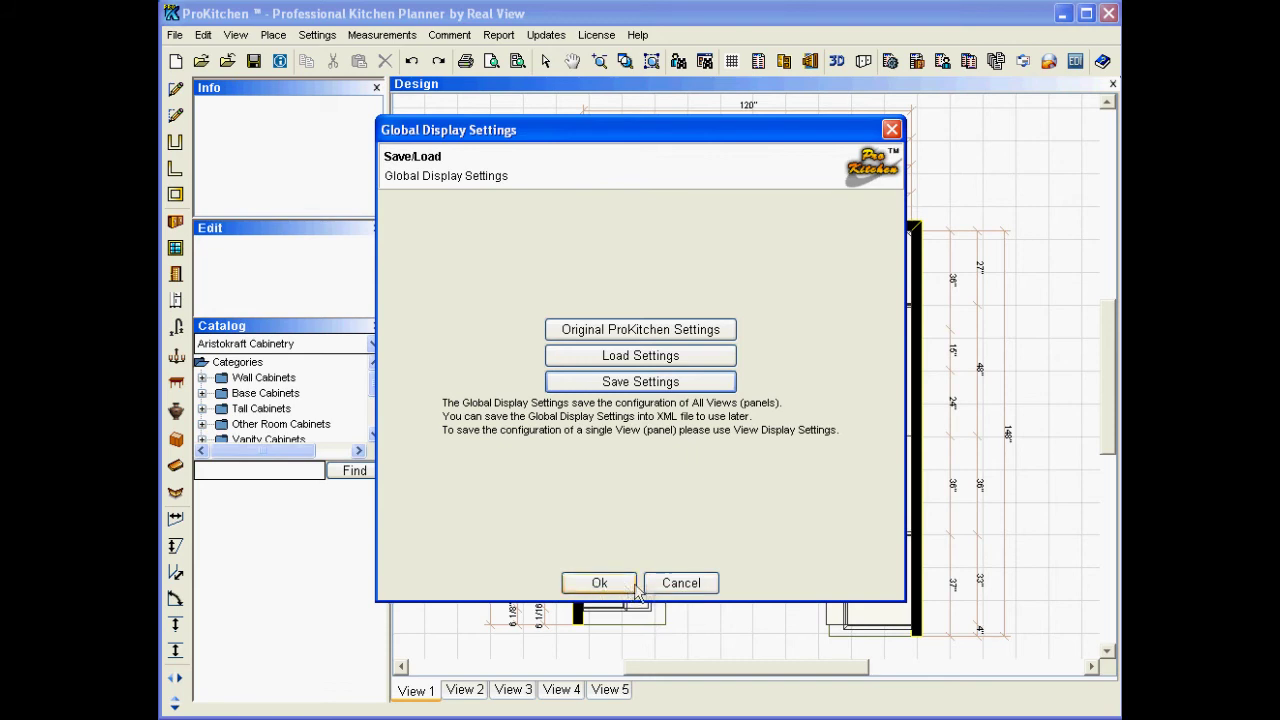
click(605, 584)
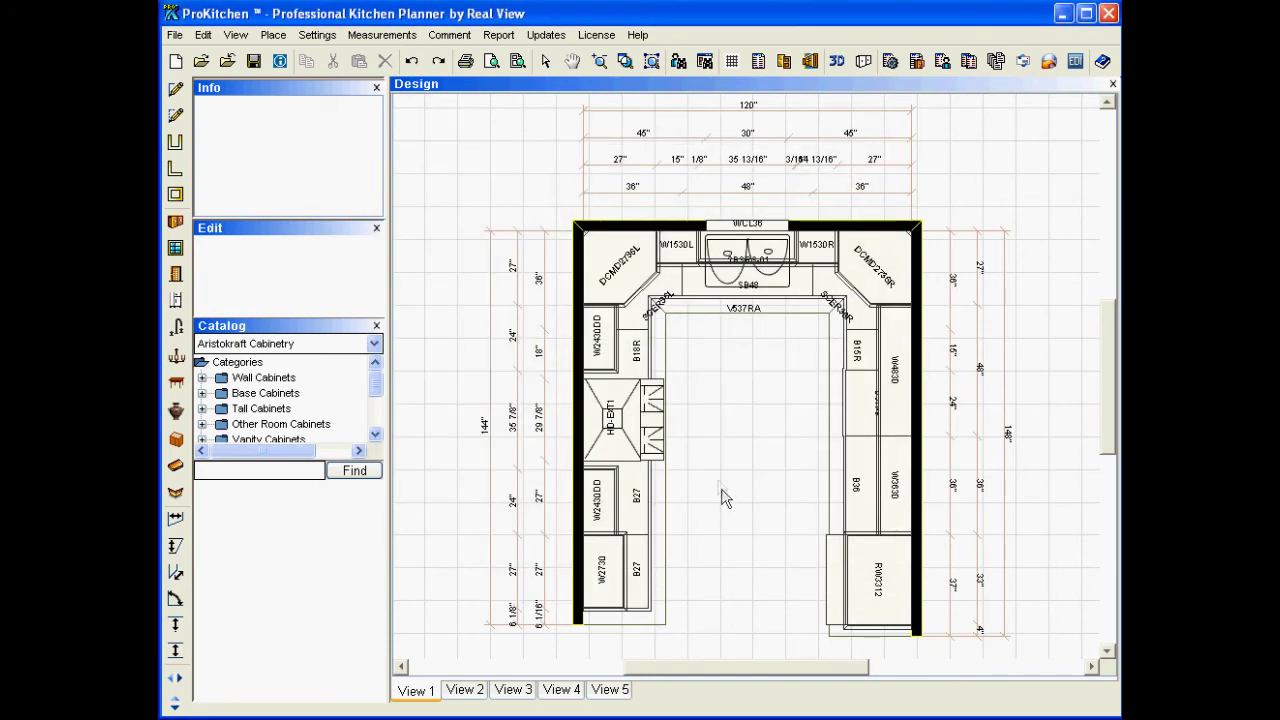
Load the display settings from Settings 1.xml and close the Global Display Settings window.
right_click(734, 445)
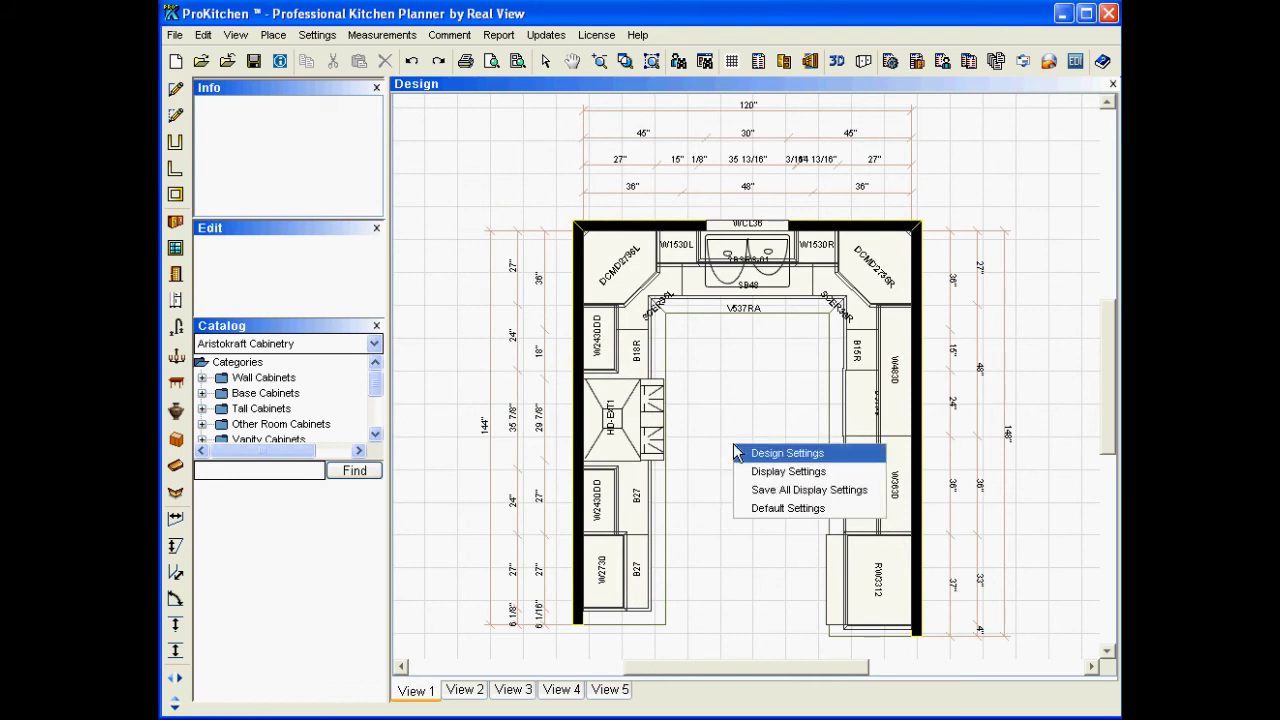
click(816, 500)
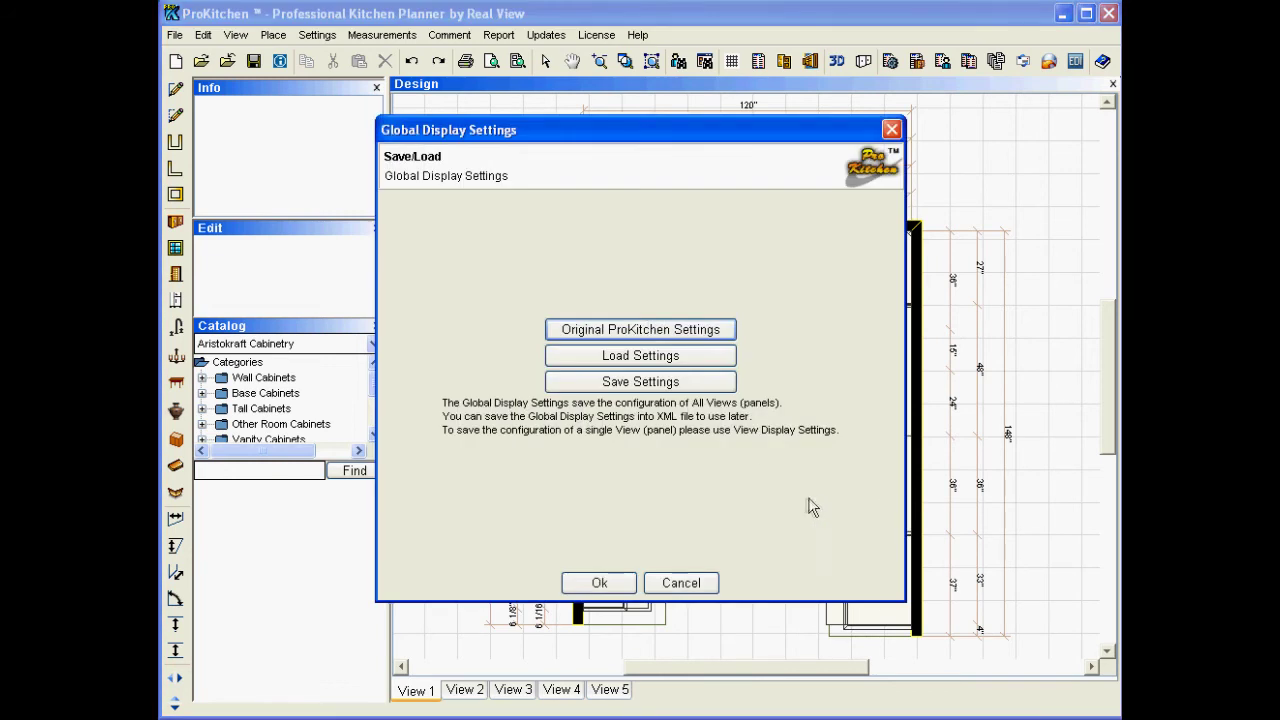
click(645, 360)
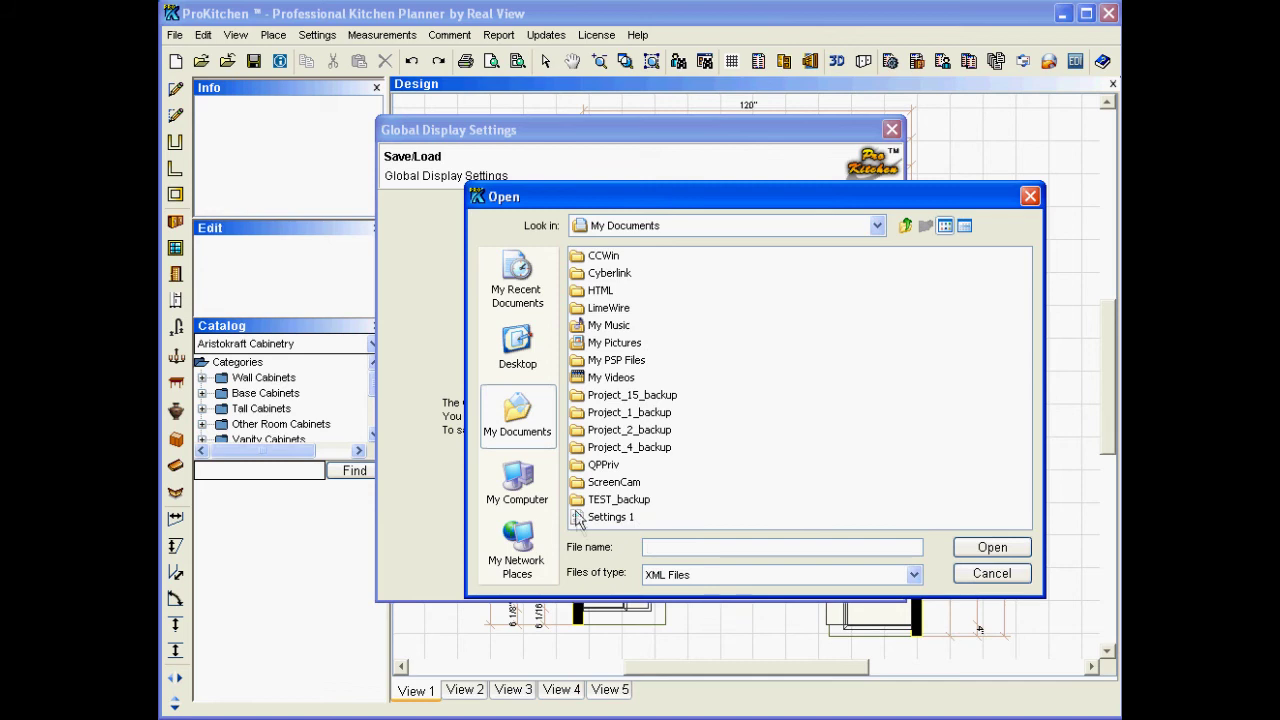
click(612, 518)
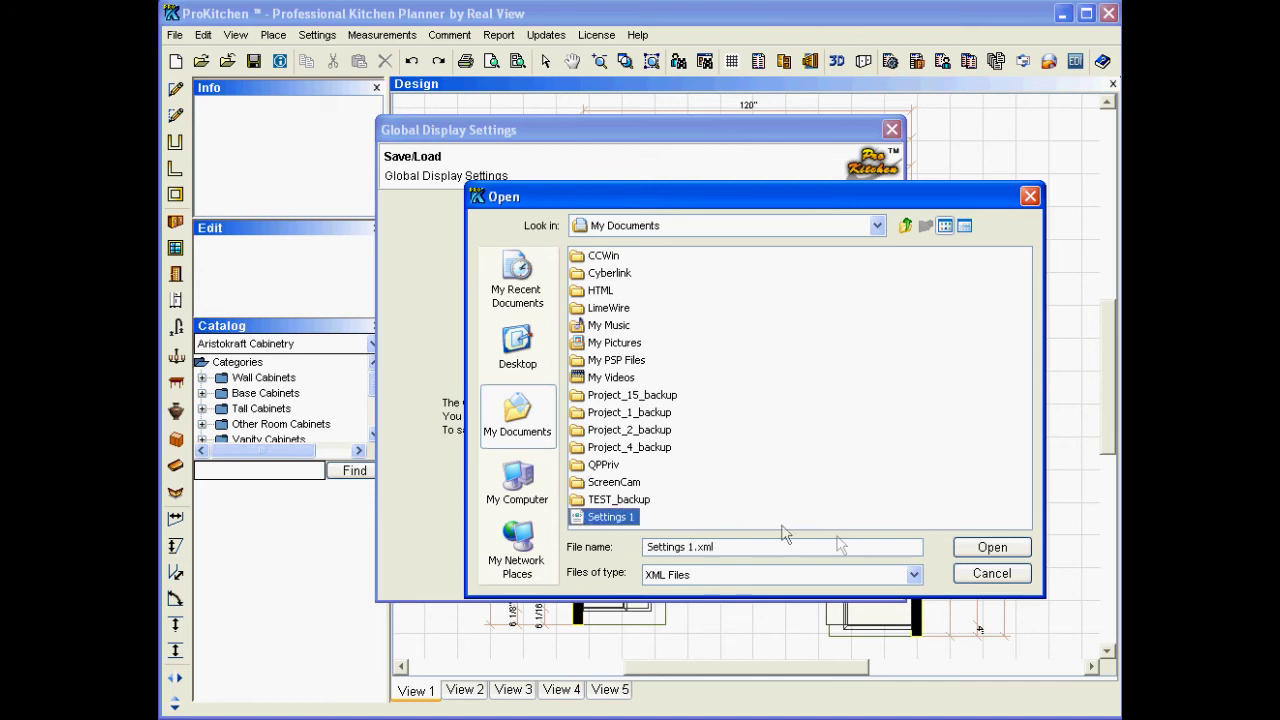
click(990, 548)
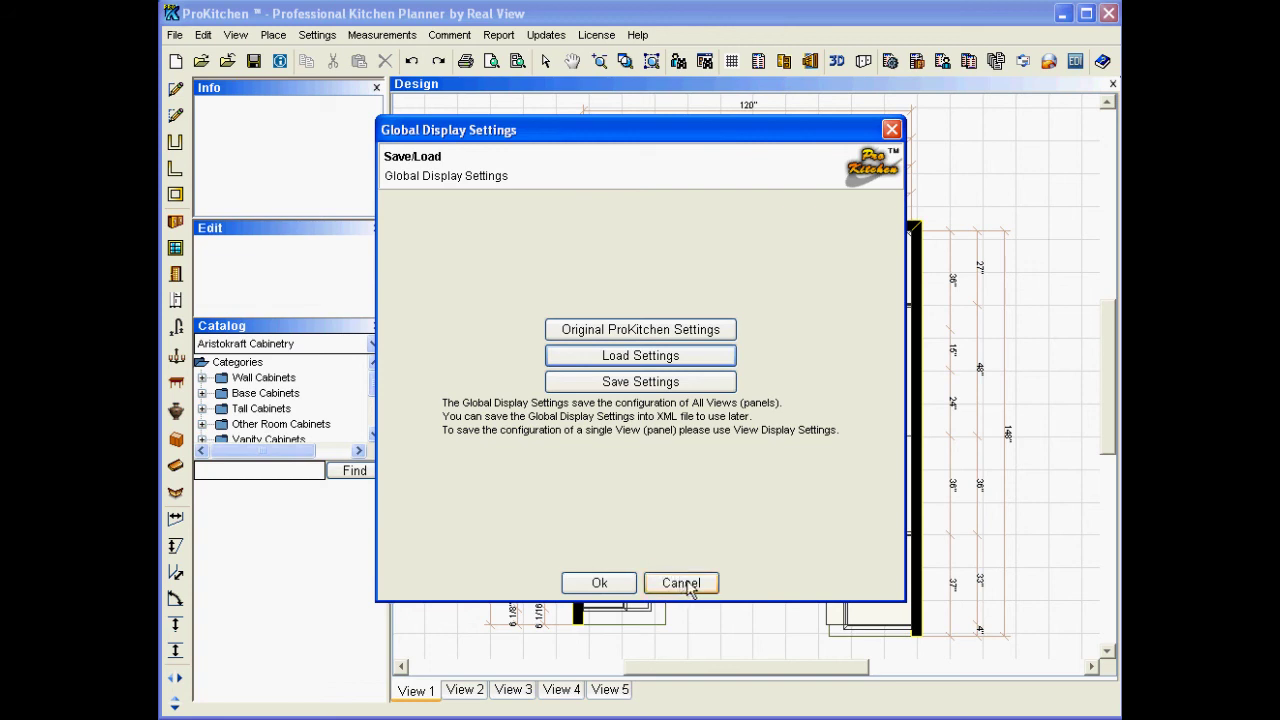
click(688, 585)
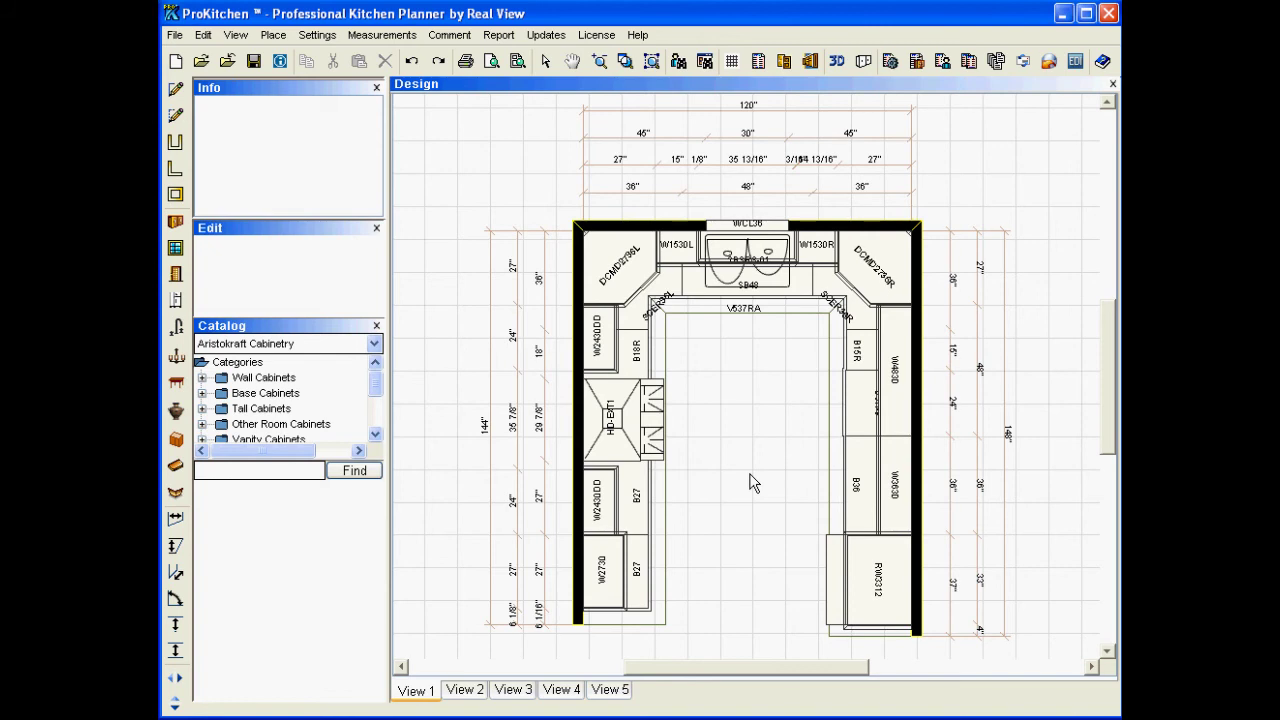
Check Views 2, 3, 4 and 5, then return to View 1.
click(465, 690)
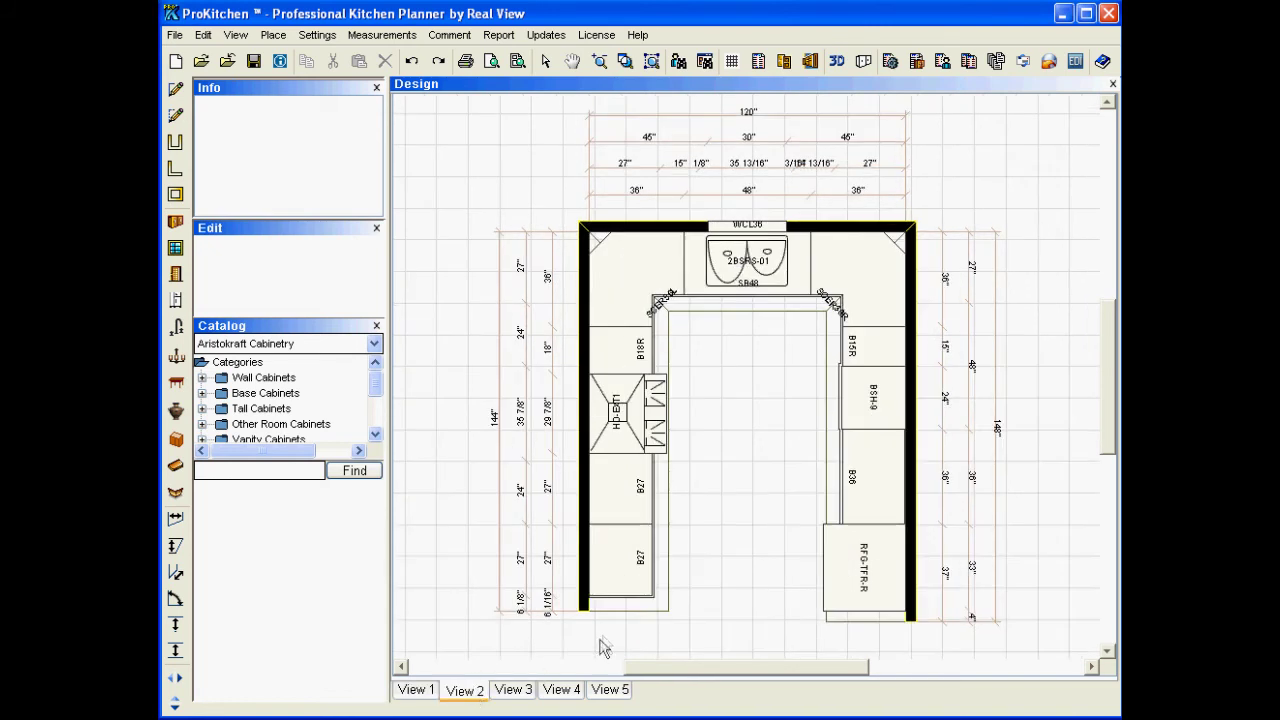
click(513, 690)
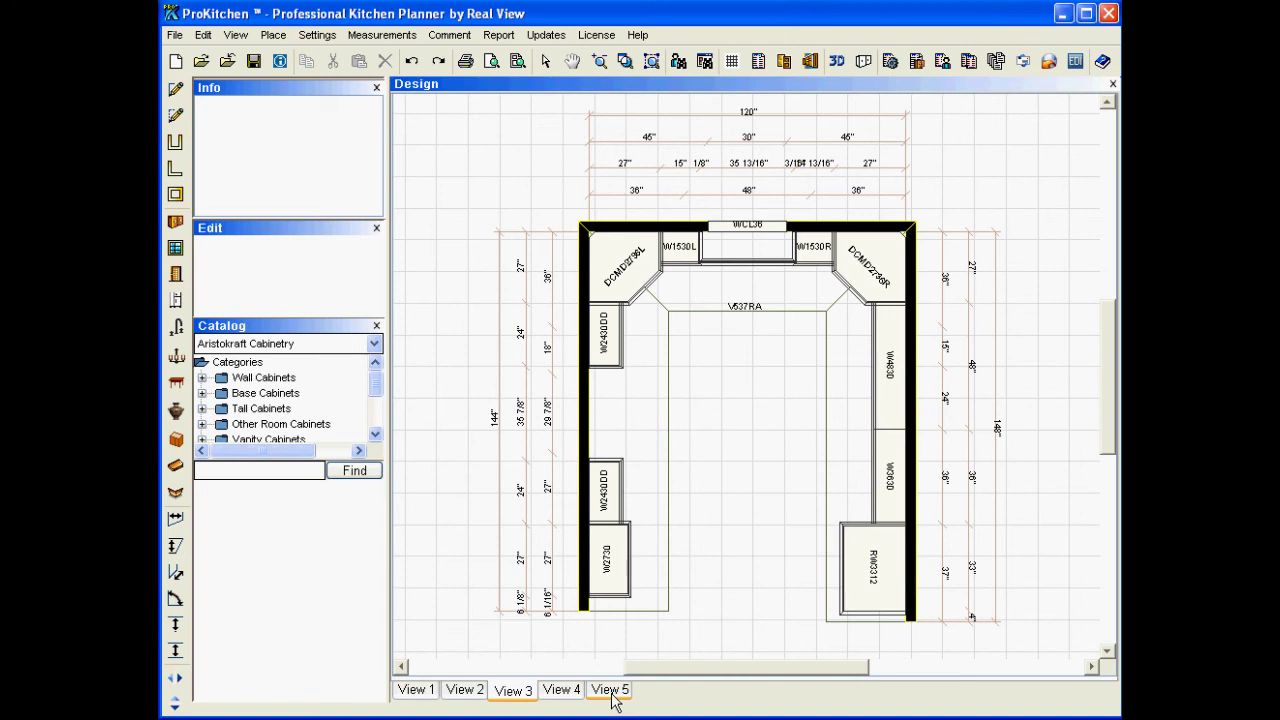
click(561, 690)
click(612, 690)
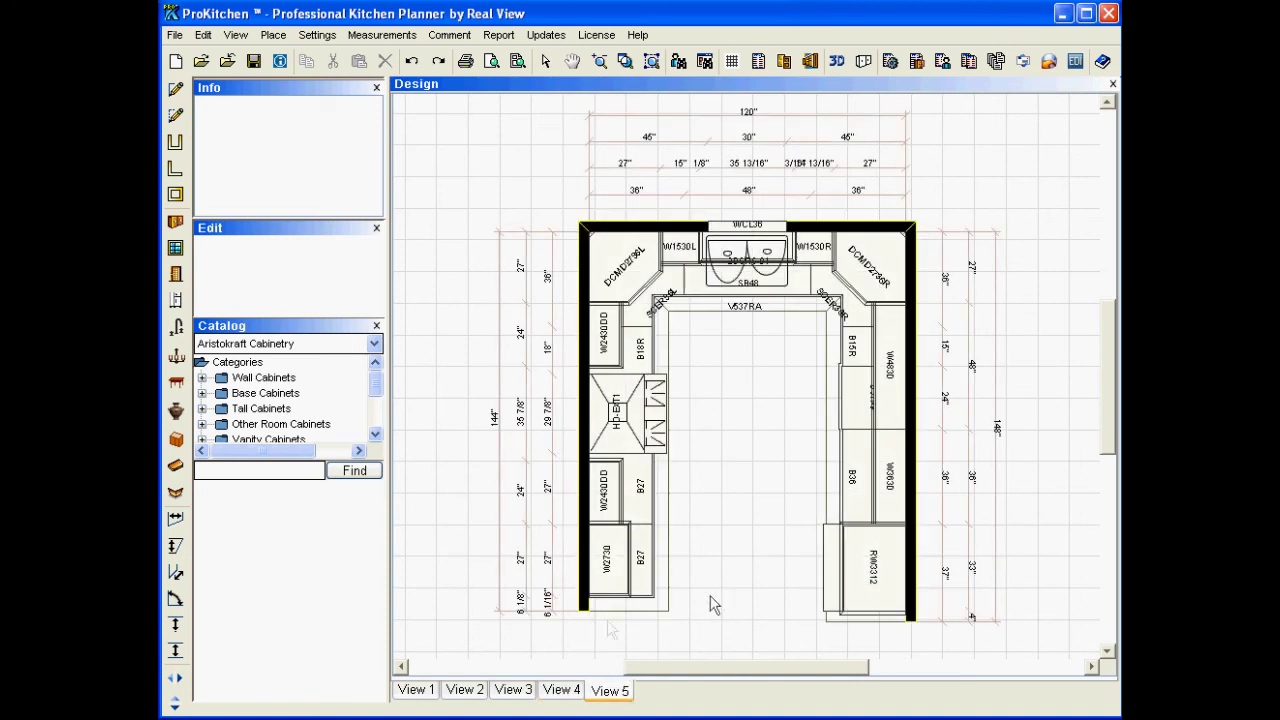
click(425, 690)
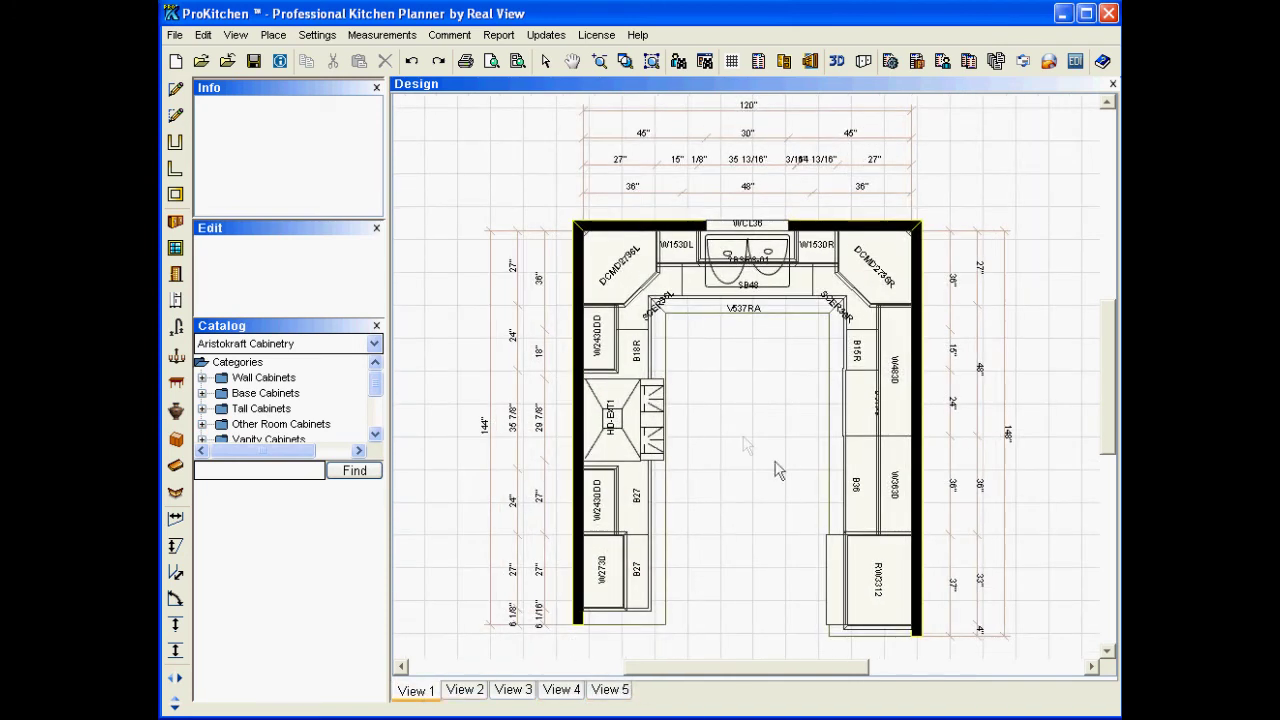
Reset all views to the Original ProKitchen Settings.
right_click(706, 410)
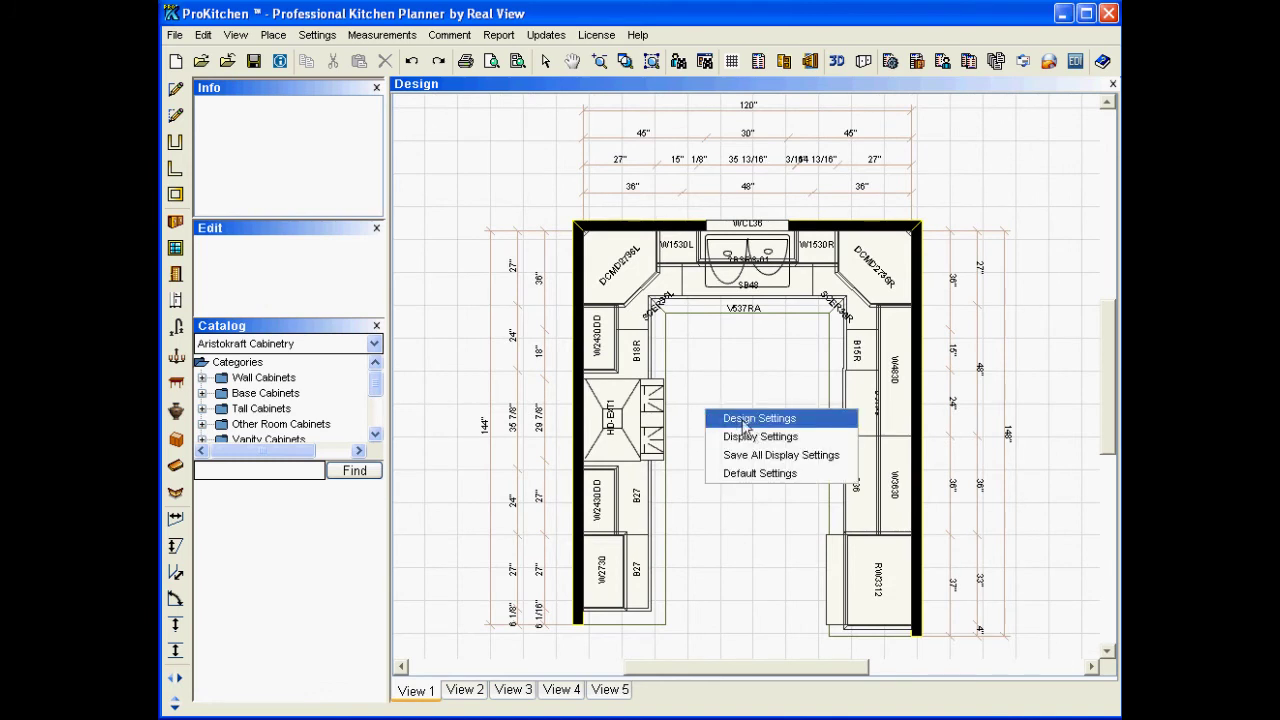
click(745, 462)
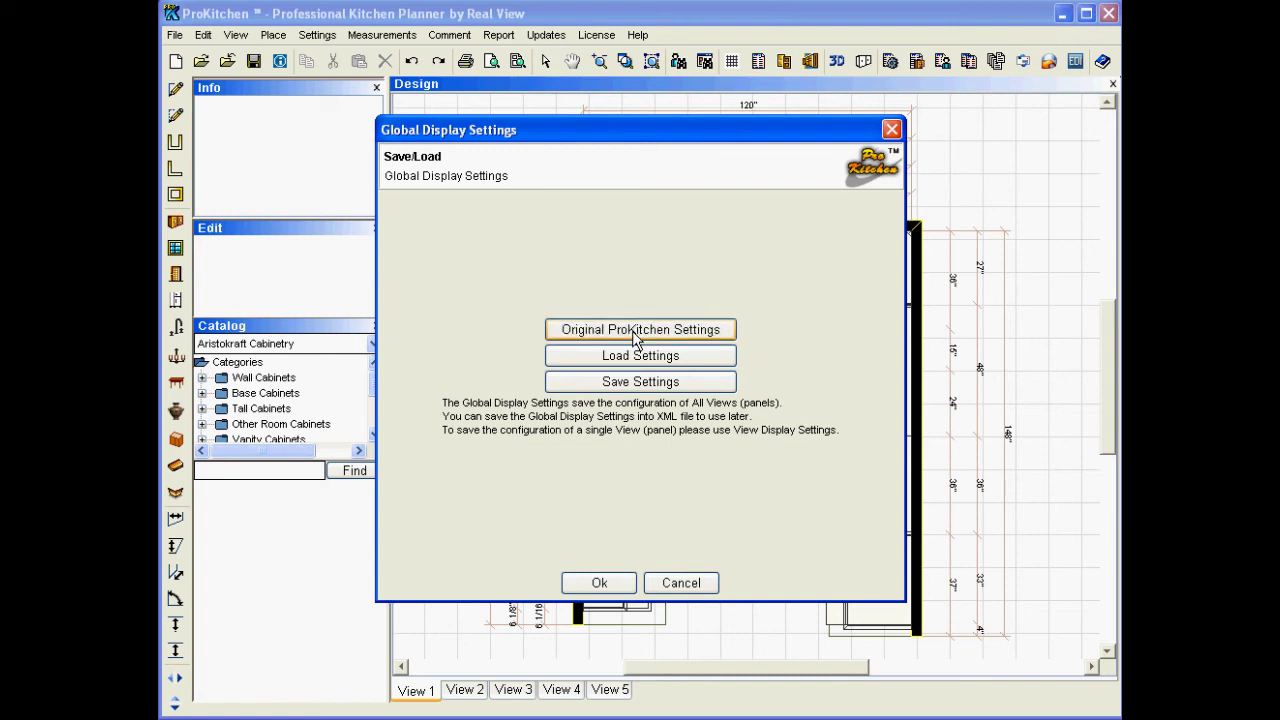
click(597, 583)
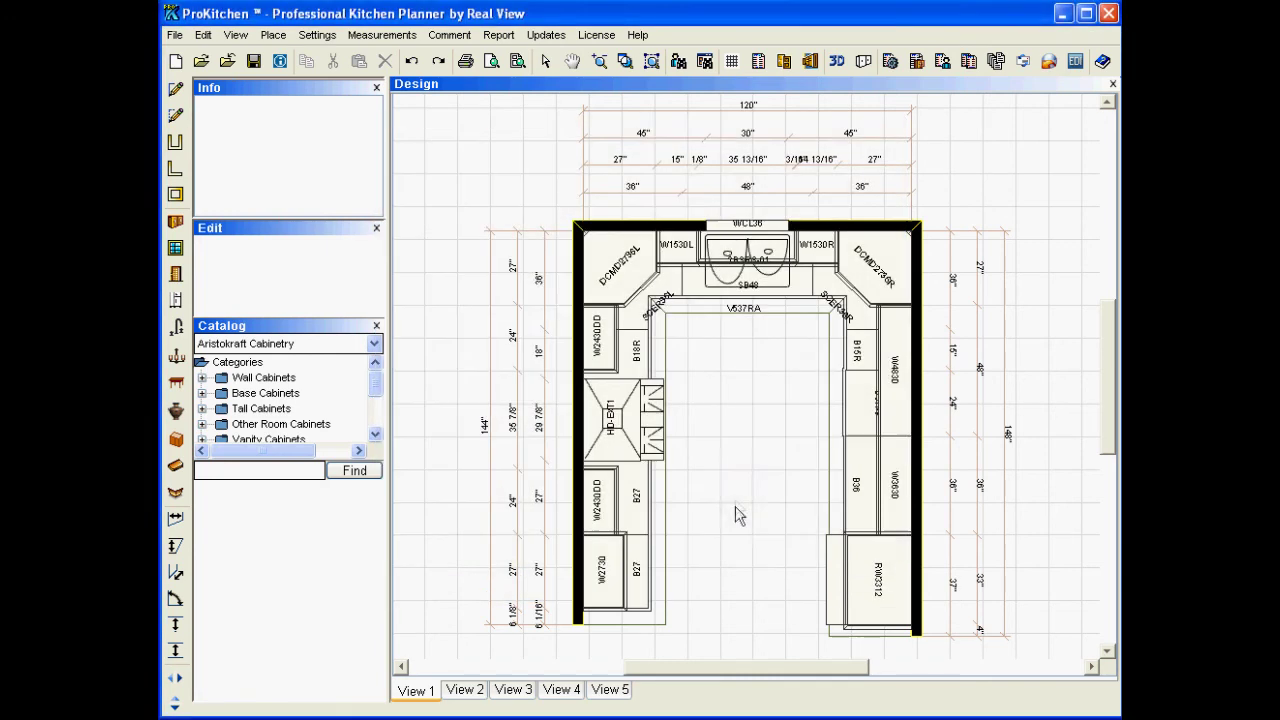
Compare Views 2 through 5 and View 1, finishing on View 3.
click(482, 692)
click(518, 692)
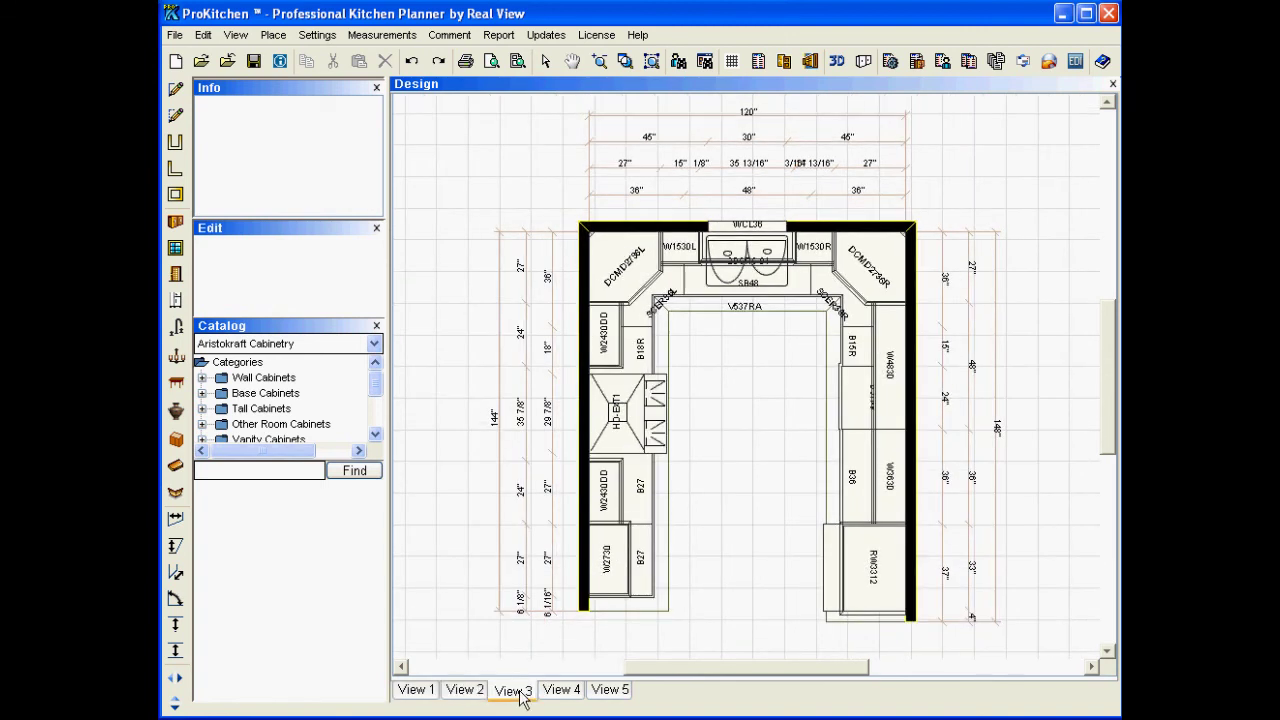
click(560, 692)
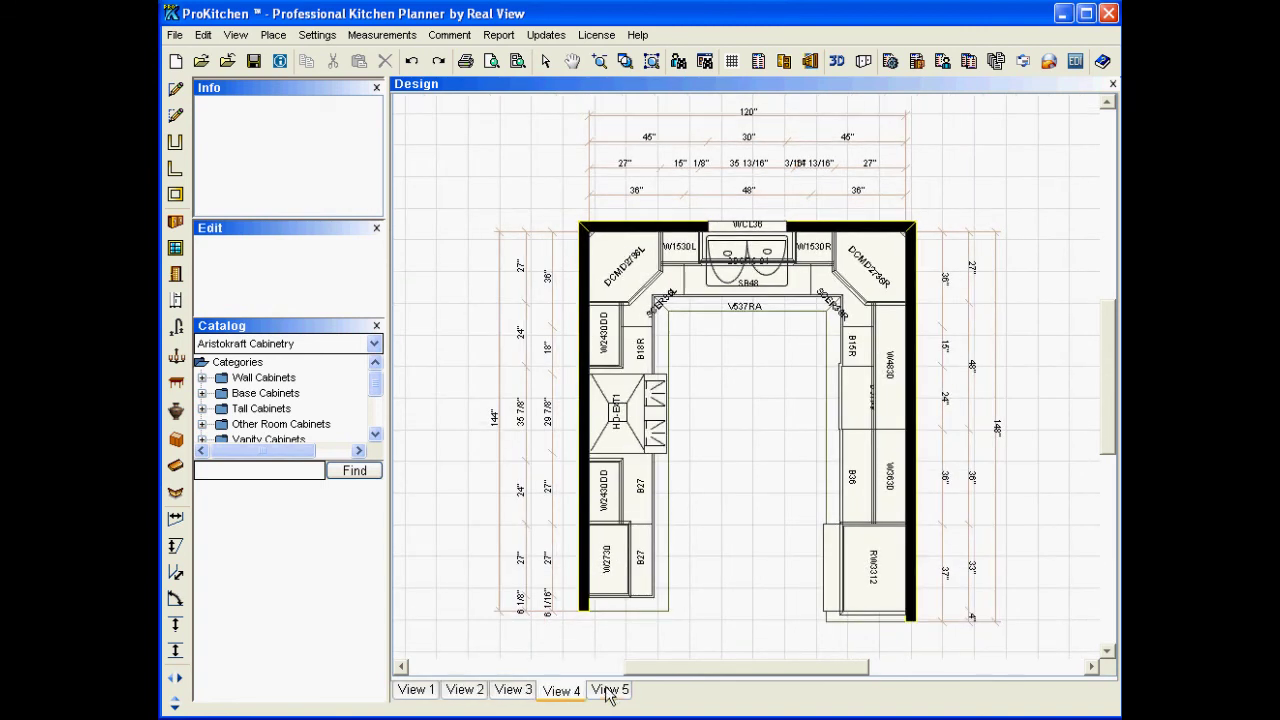
click(610, 692)
click(416, 690)
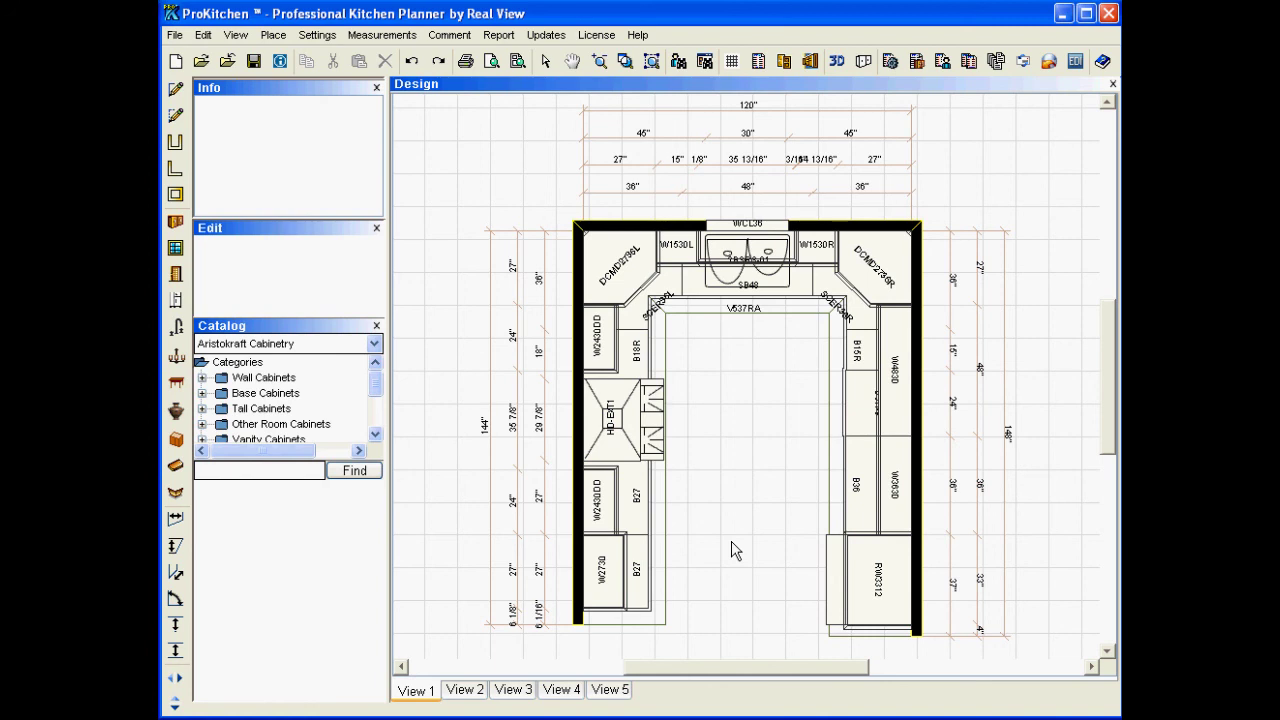
click(466, 691)
click(513, 692)
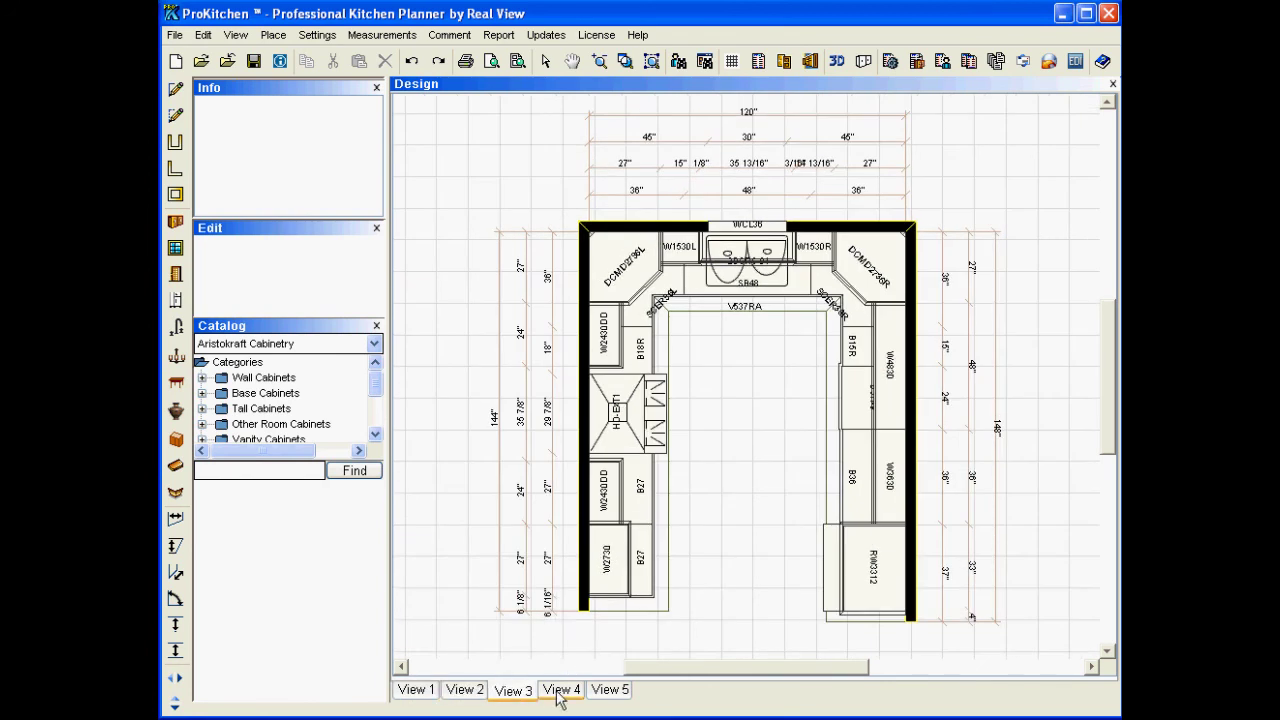